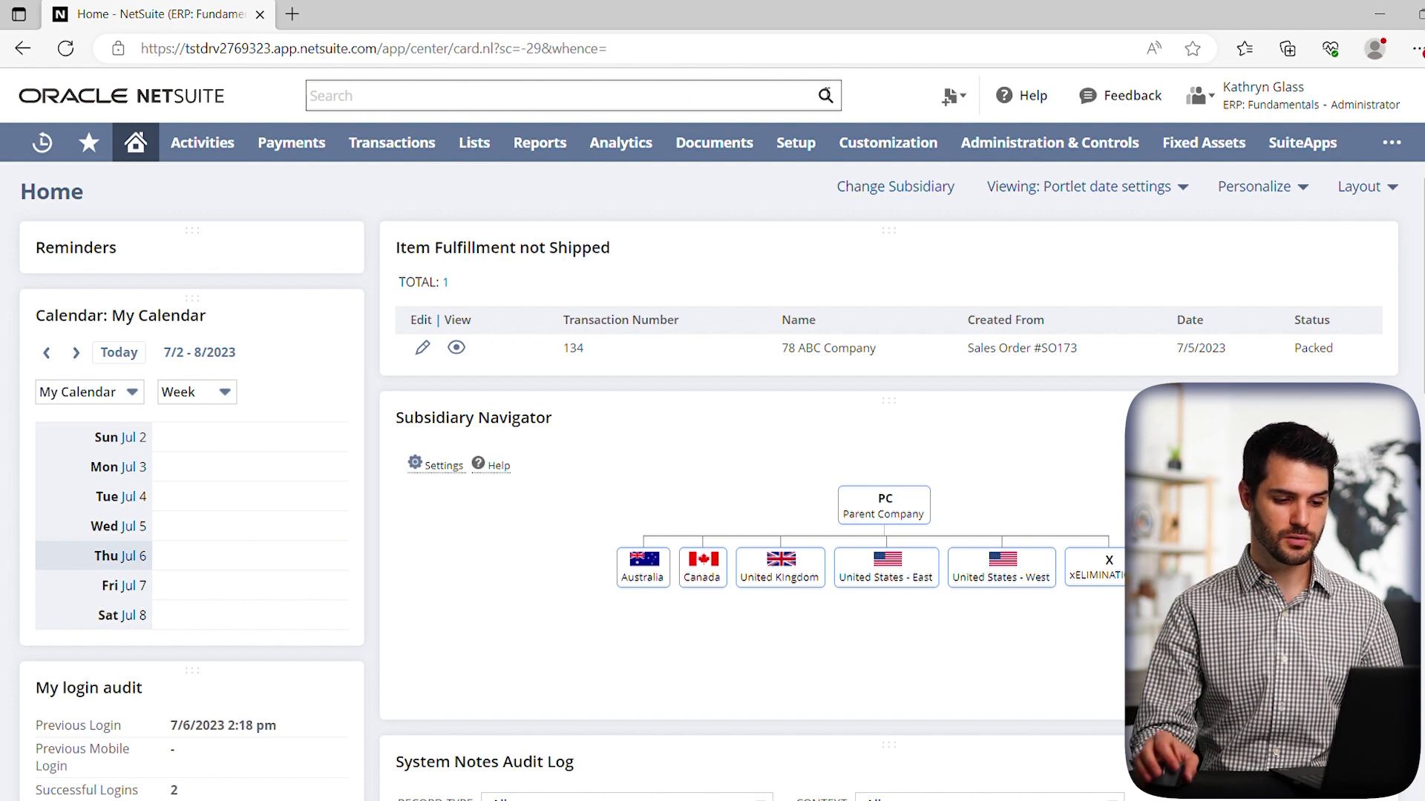
# Create a new blank sales order from the Create New menu.
pyautogui.click(964, 96)
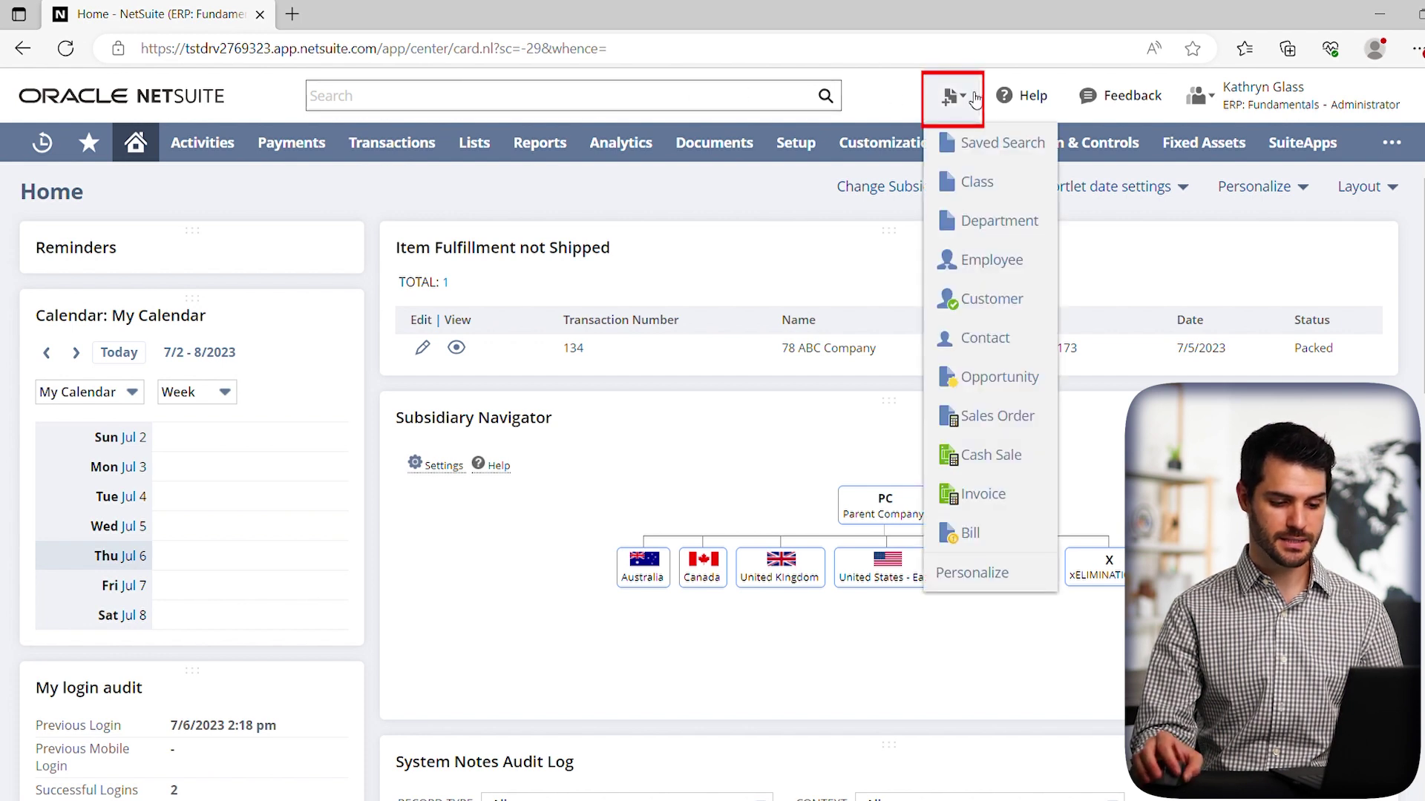
pyautogui.click(999, 417)
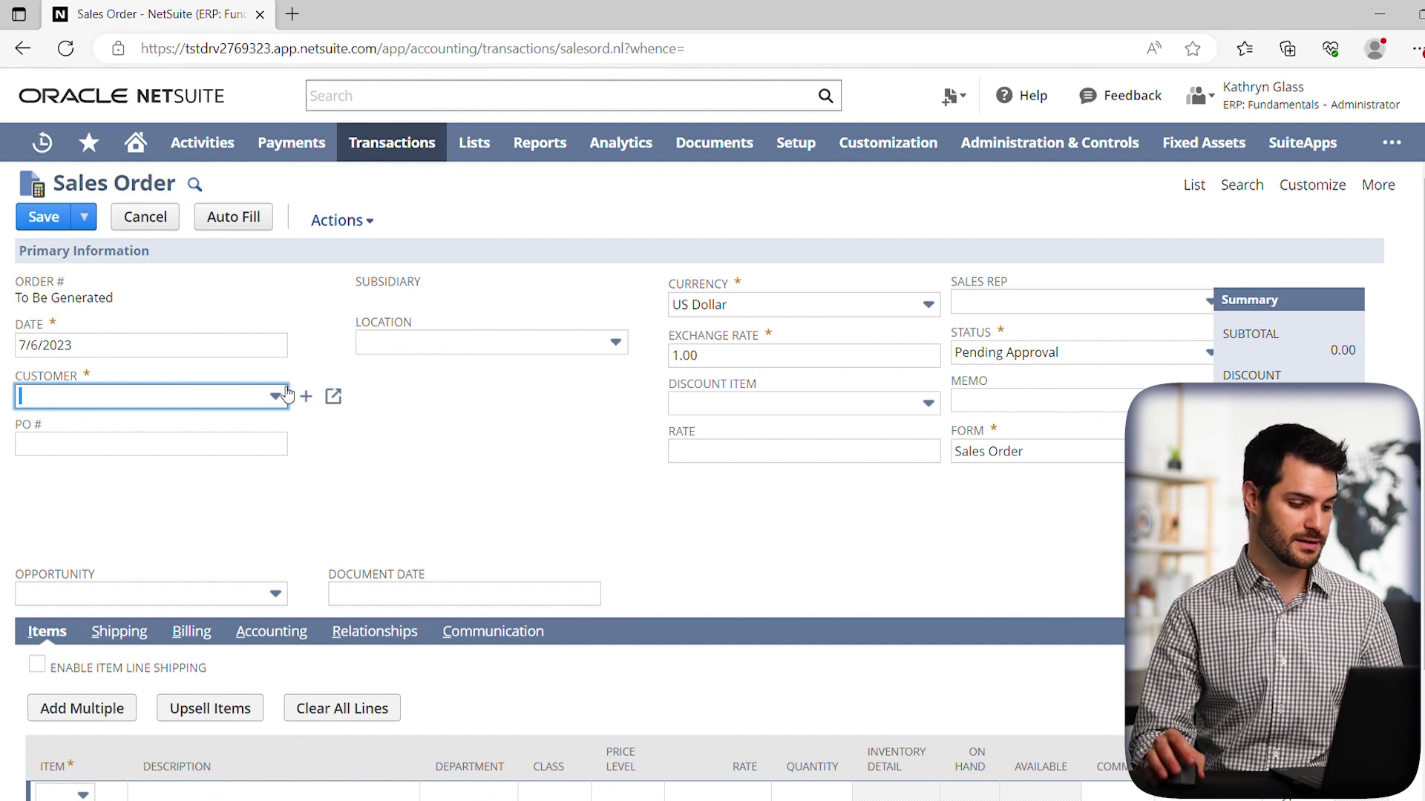
pyautogui.click(233, 397)
# Set customer 78 ABC Company, location US-1 and status Pending Fulfillment on the order.
pyautogui.scroll(-15, 215, 446)
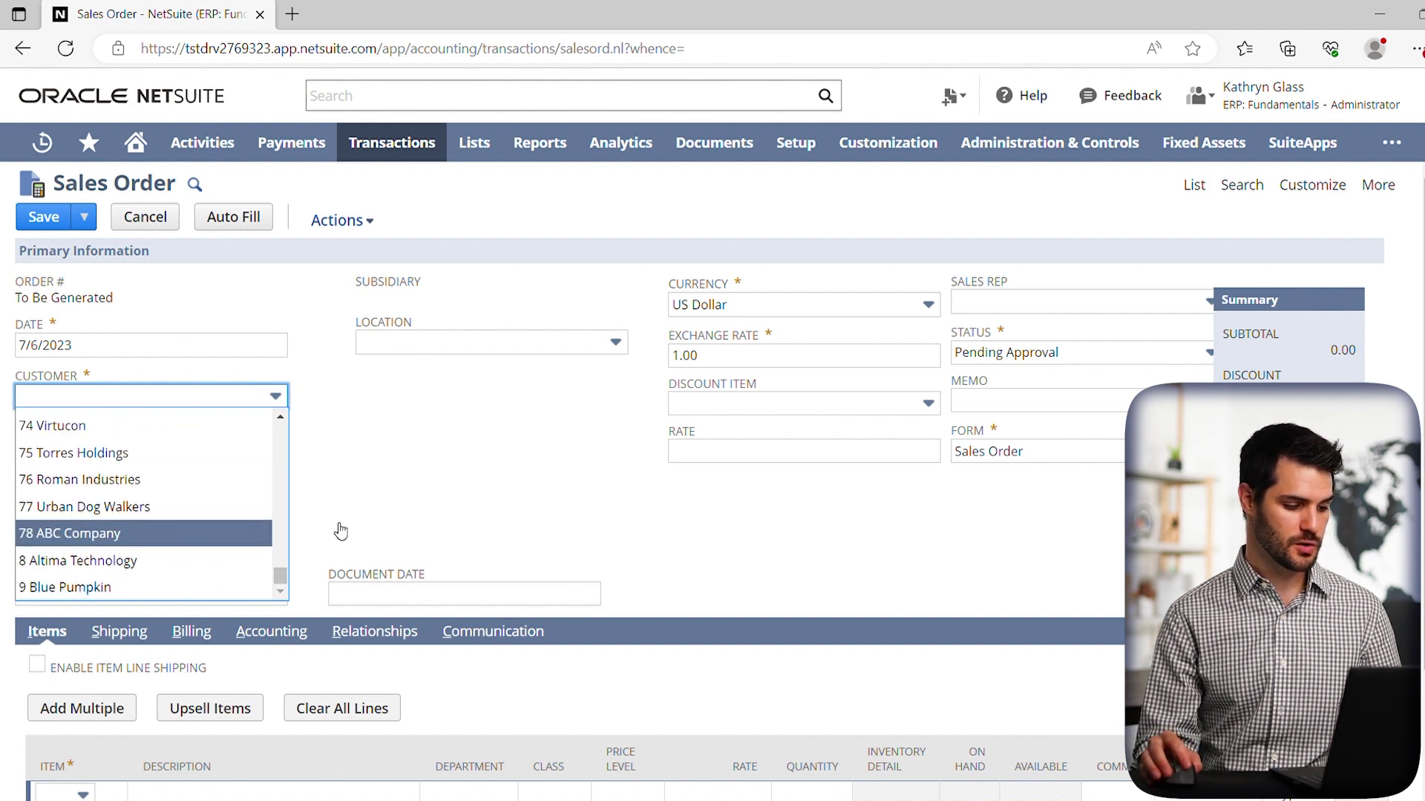
pyautogui.press('Return')
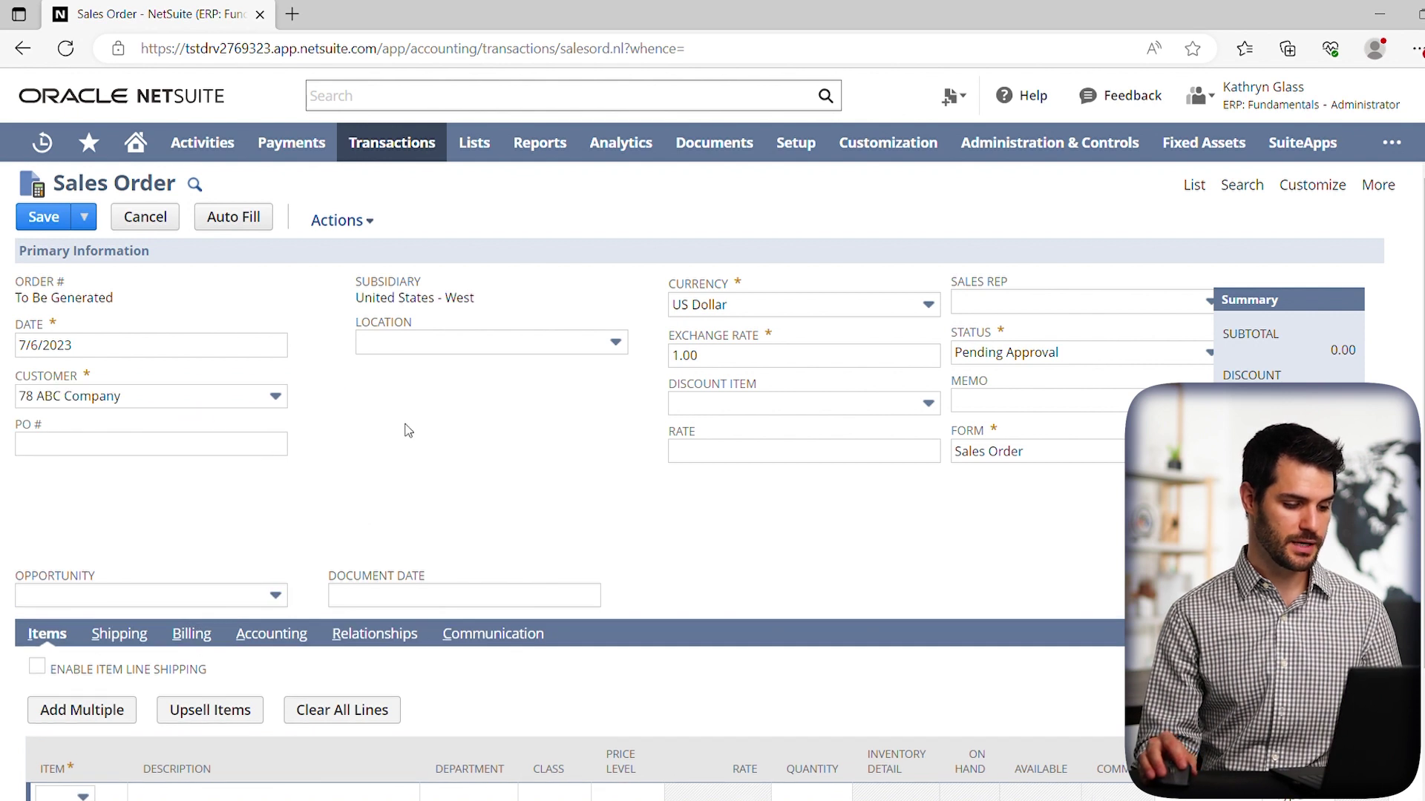
pyautogui.click(473, 353)
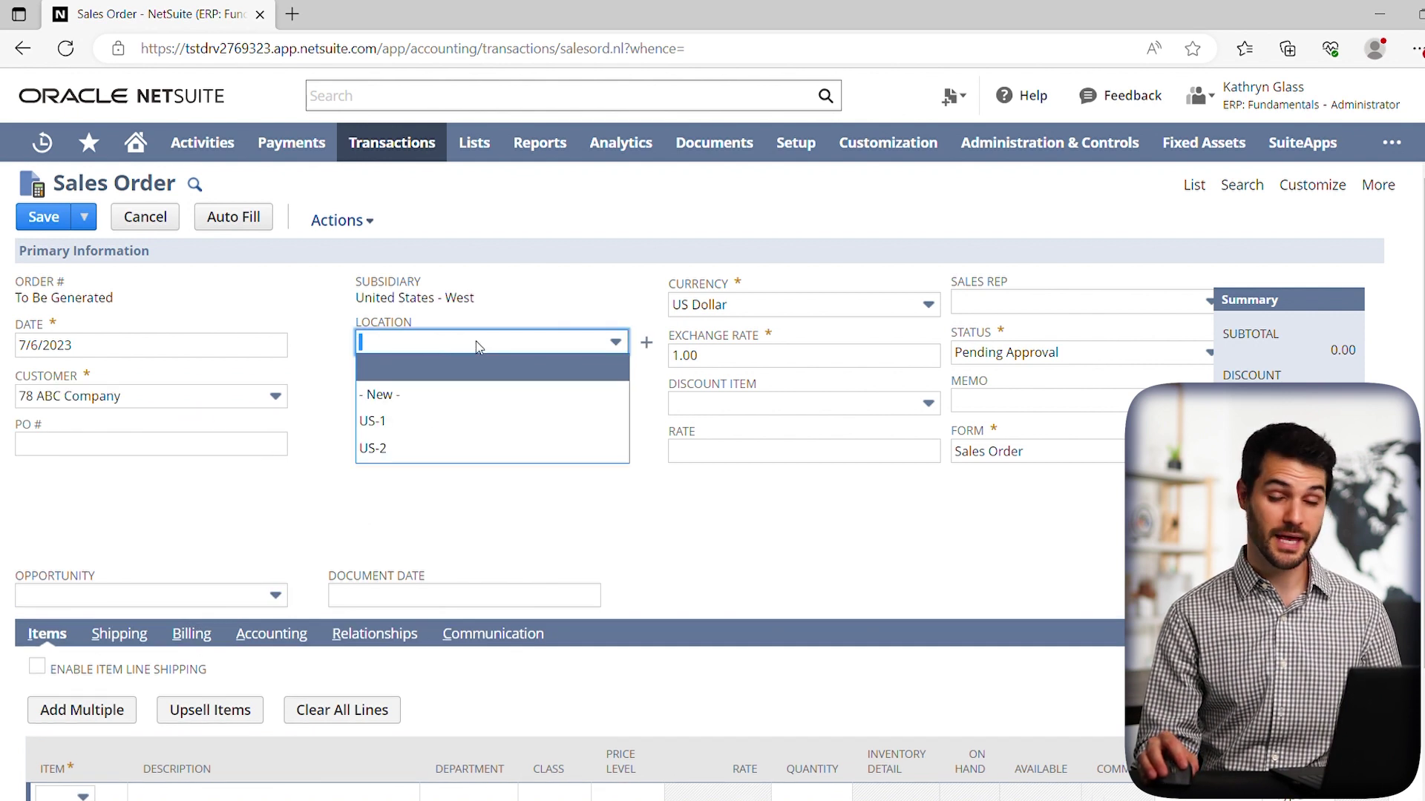
pyautogui.click(437, 417)
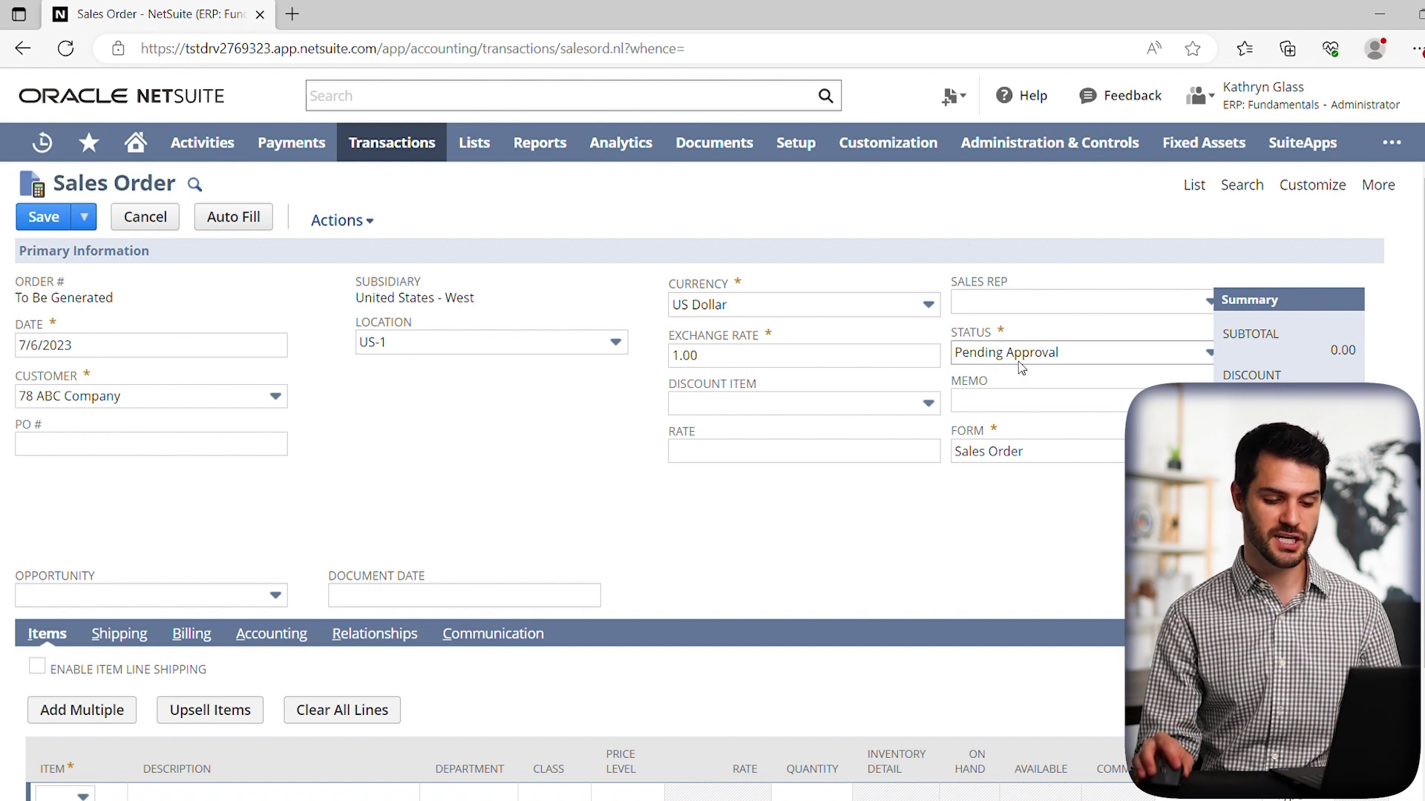
pyautogui.click(1023, 355)
pyautogui.click(1038, 404)
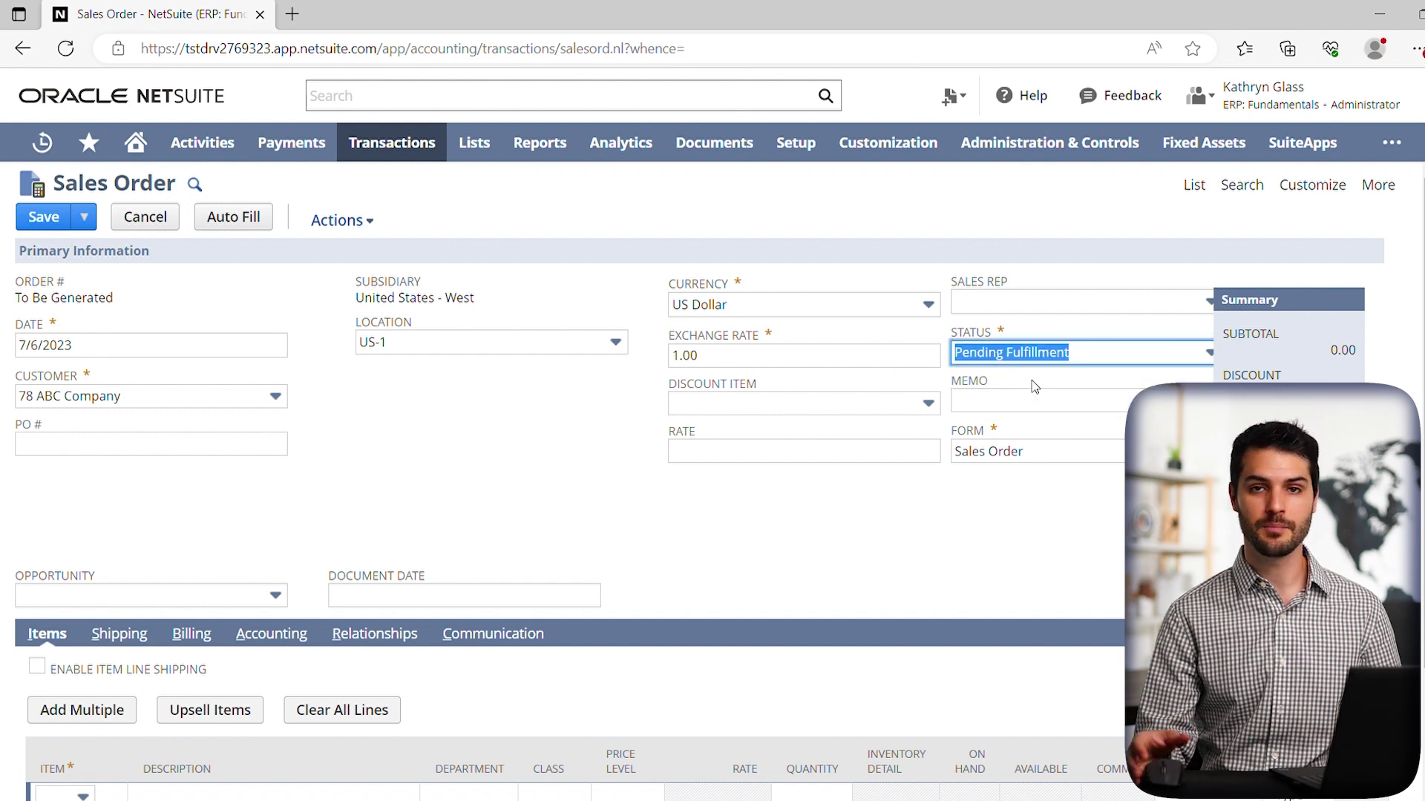
pyautogui.click(1035, 386)
pyautogui.click(971, 406)
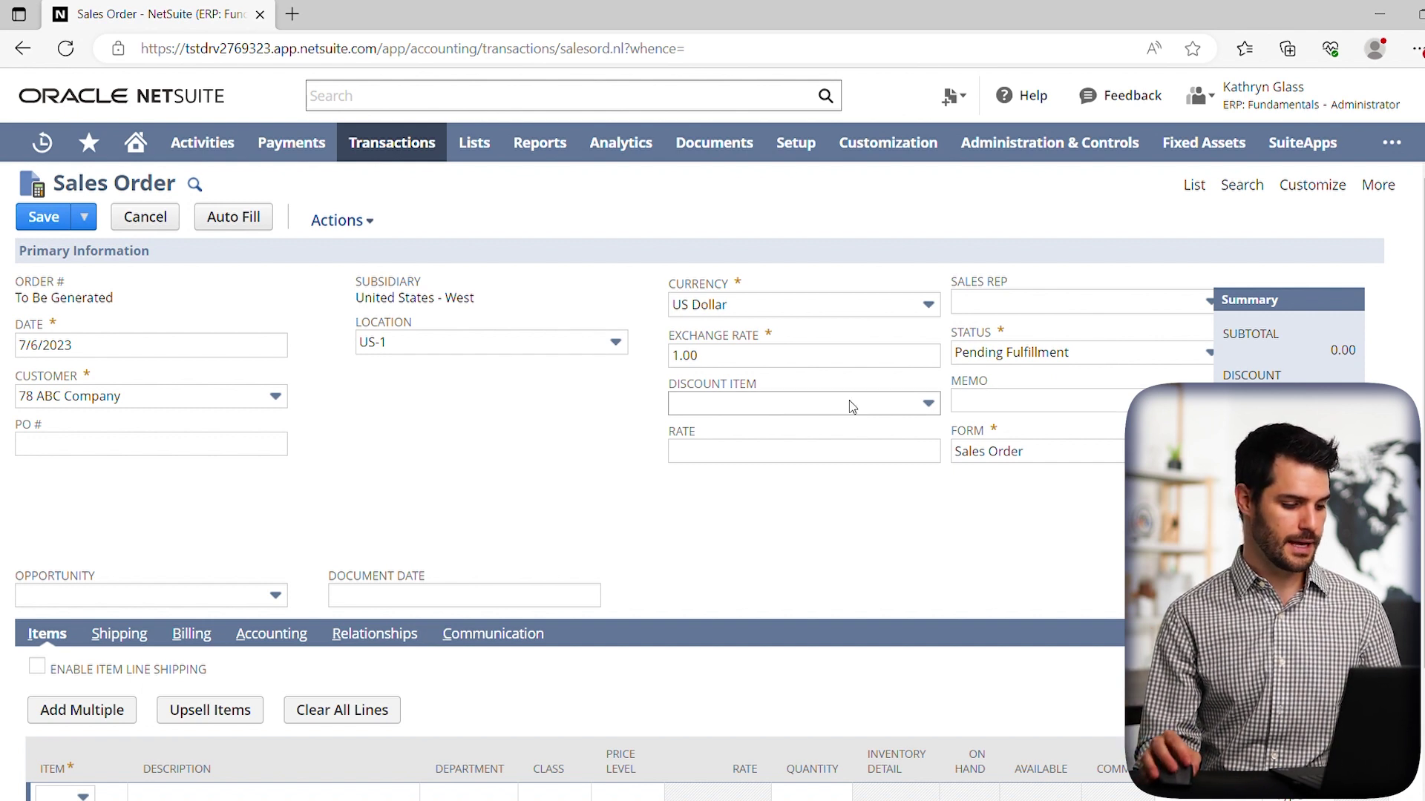
# Add a Letter Paper line with quantity 50 at 10.00 and save the order.
pyautogui.scroll(-2, 275, 466)
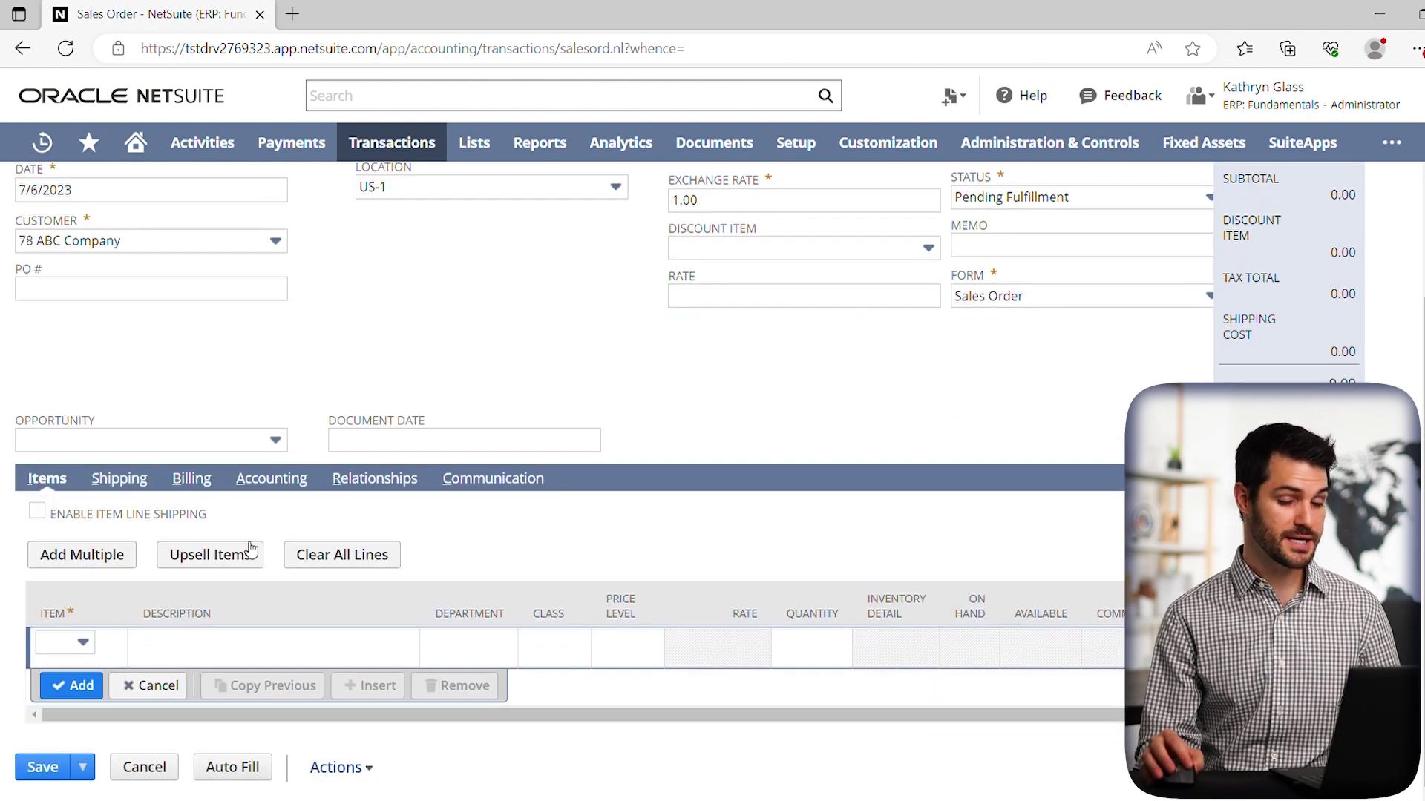
pyautogui.moveTo(100, 636)
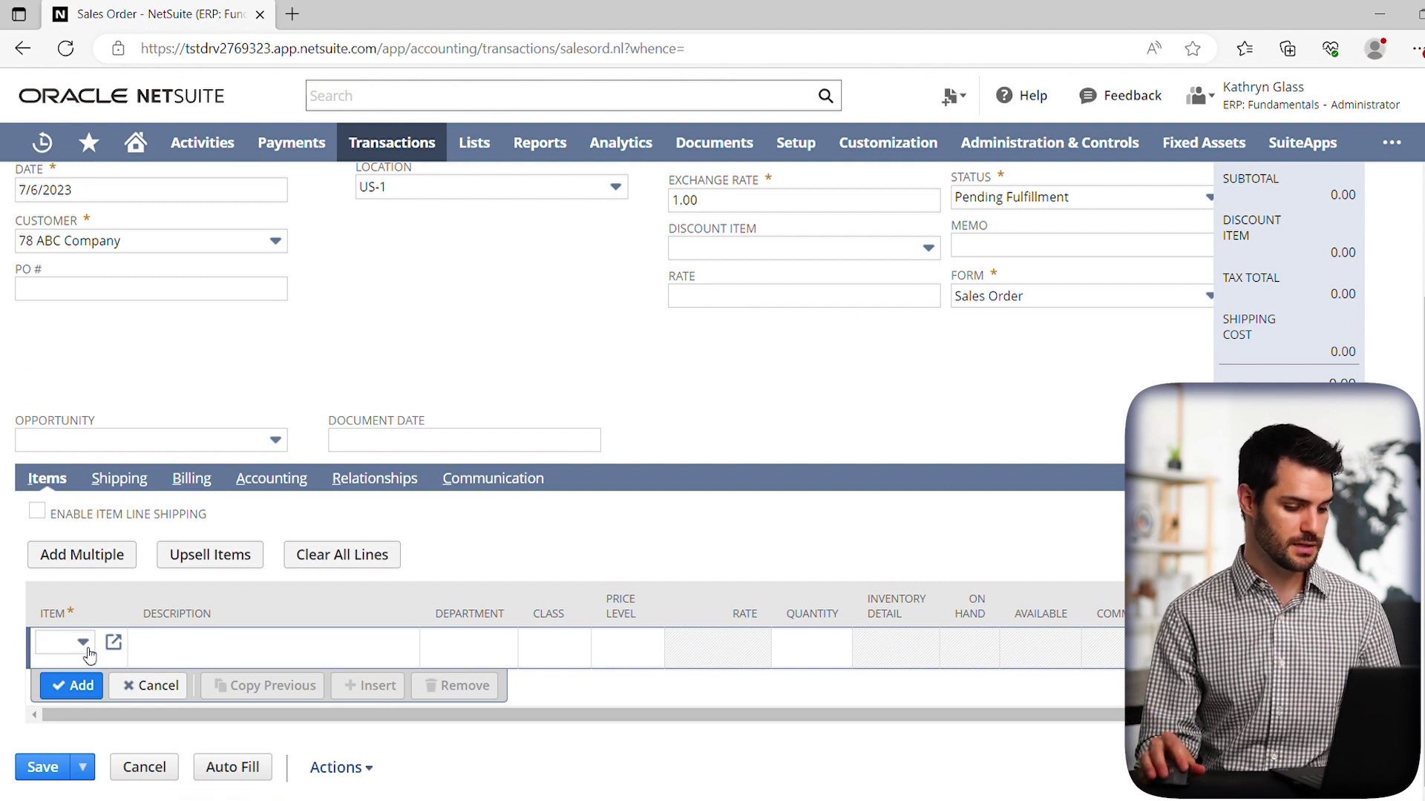
pyautogui.click(84, 644)
pyautogui.scroll(-2, 289, 512)
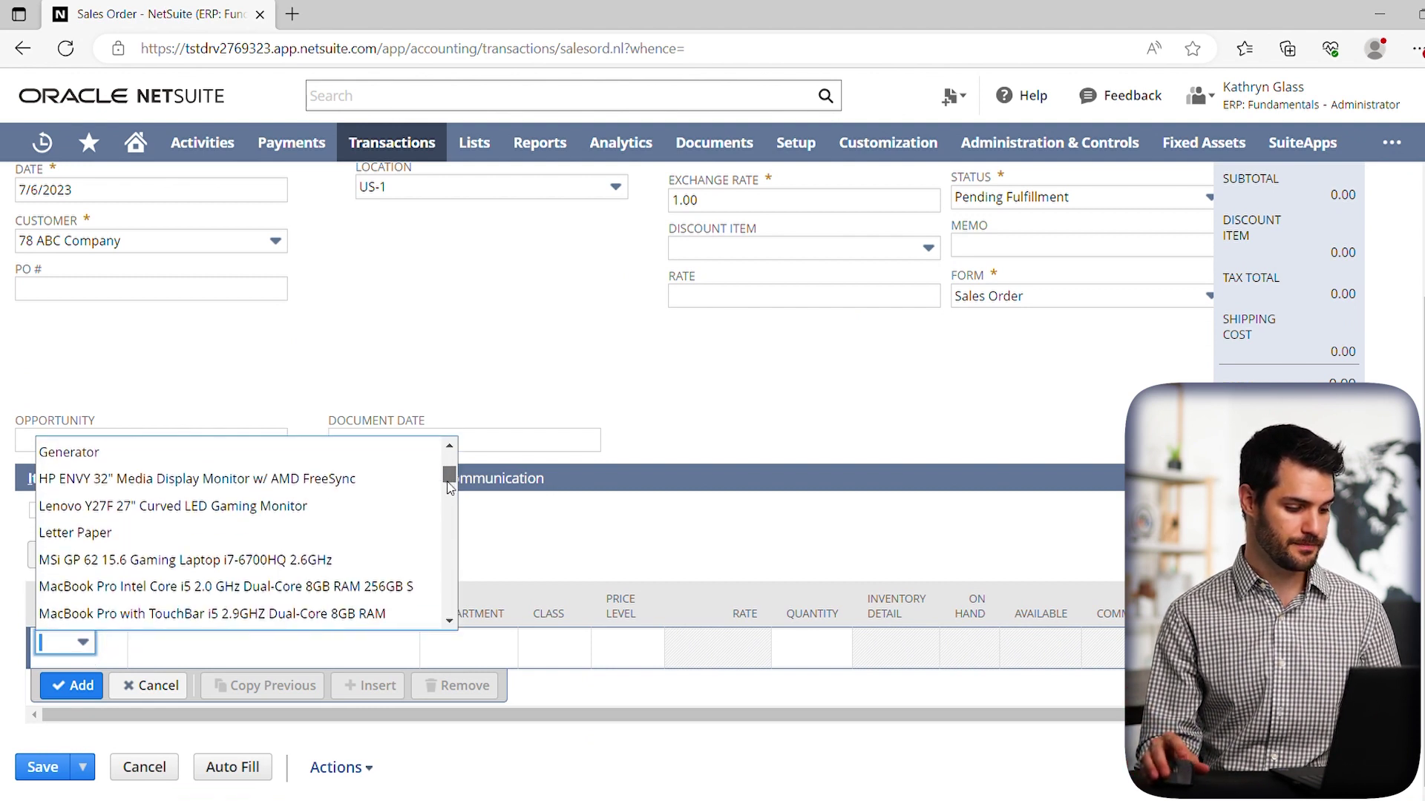
pyautogui.click(155, 503)
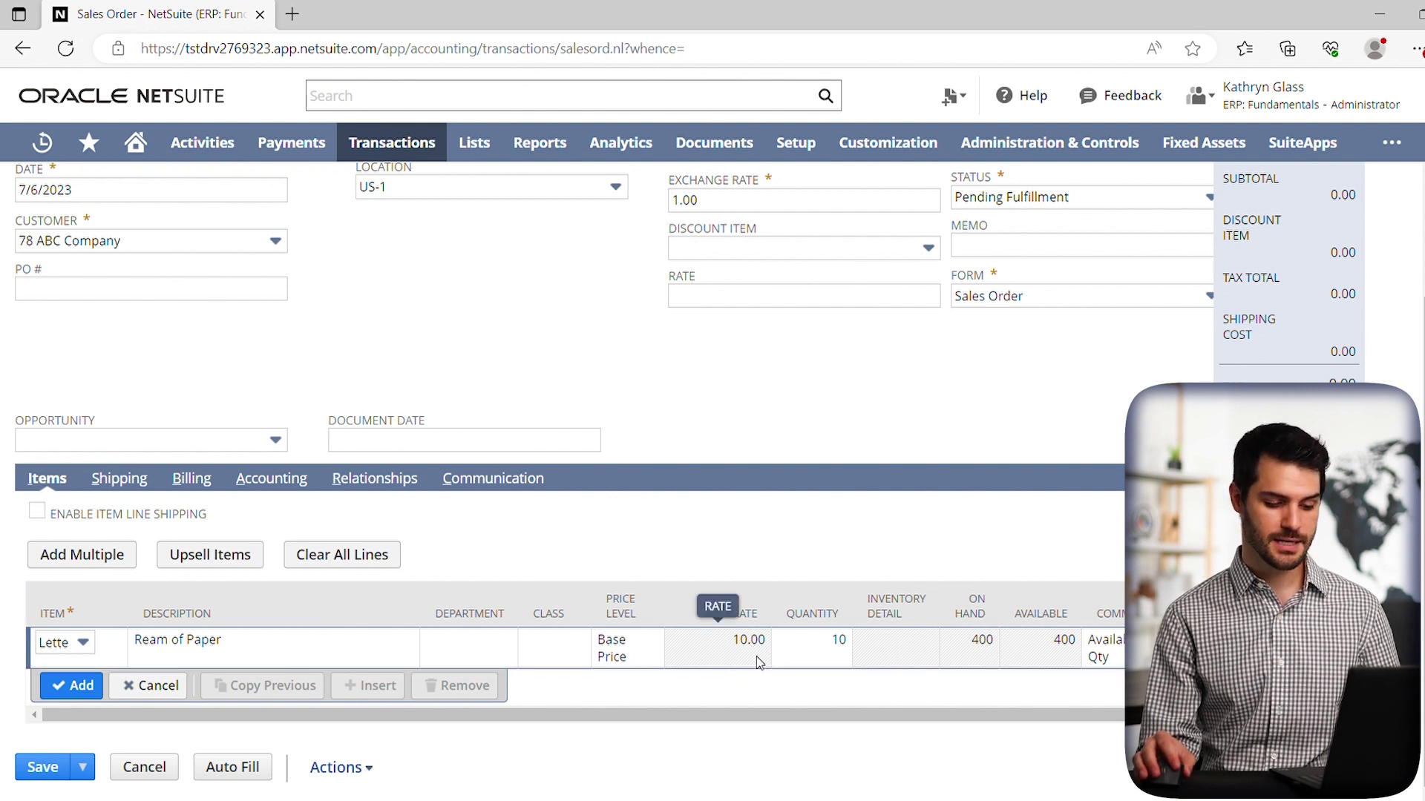
pyautogui.click(835, 646)
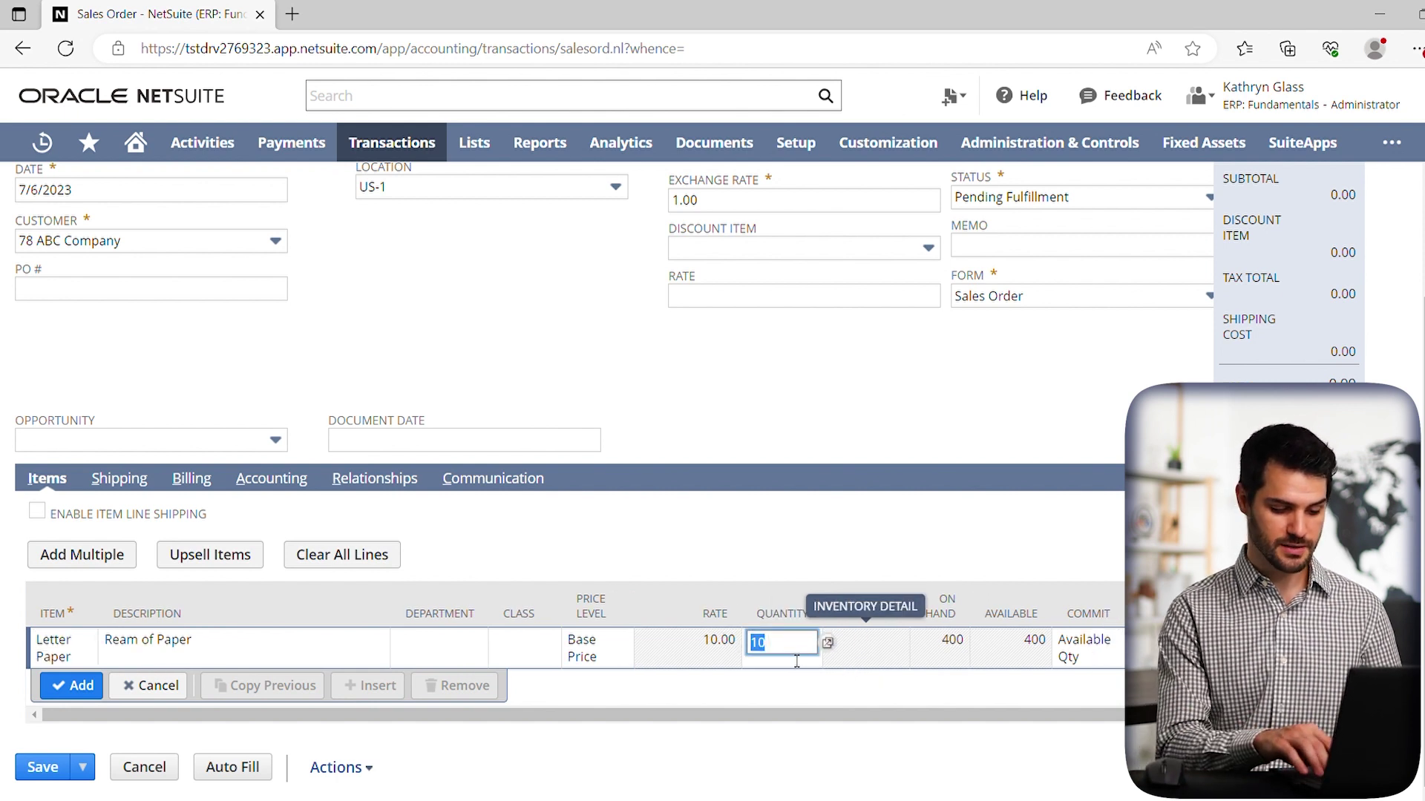
pyautogui.write('50')
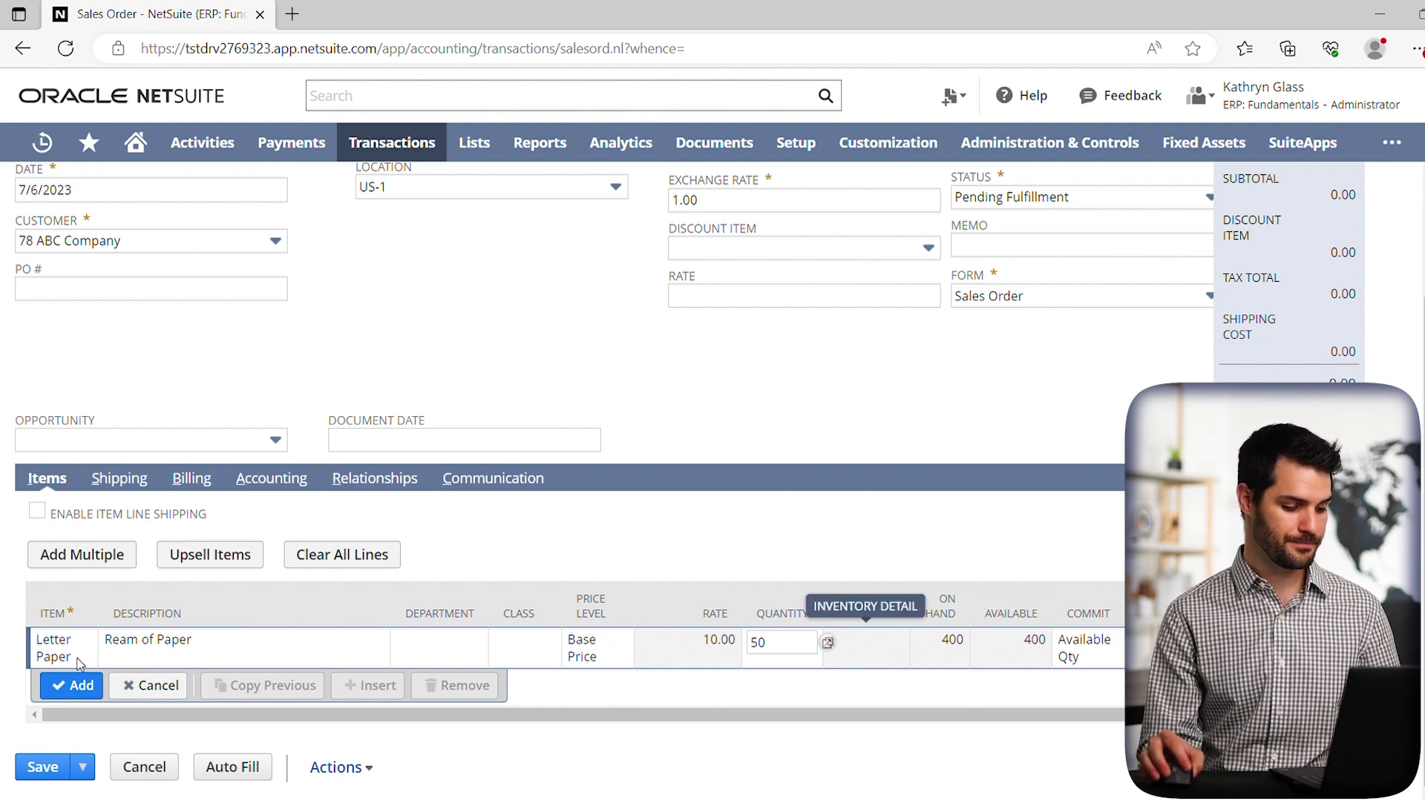
pyautogui.click(72, 685)
pyautogui.scroll(-1, 96, 653)
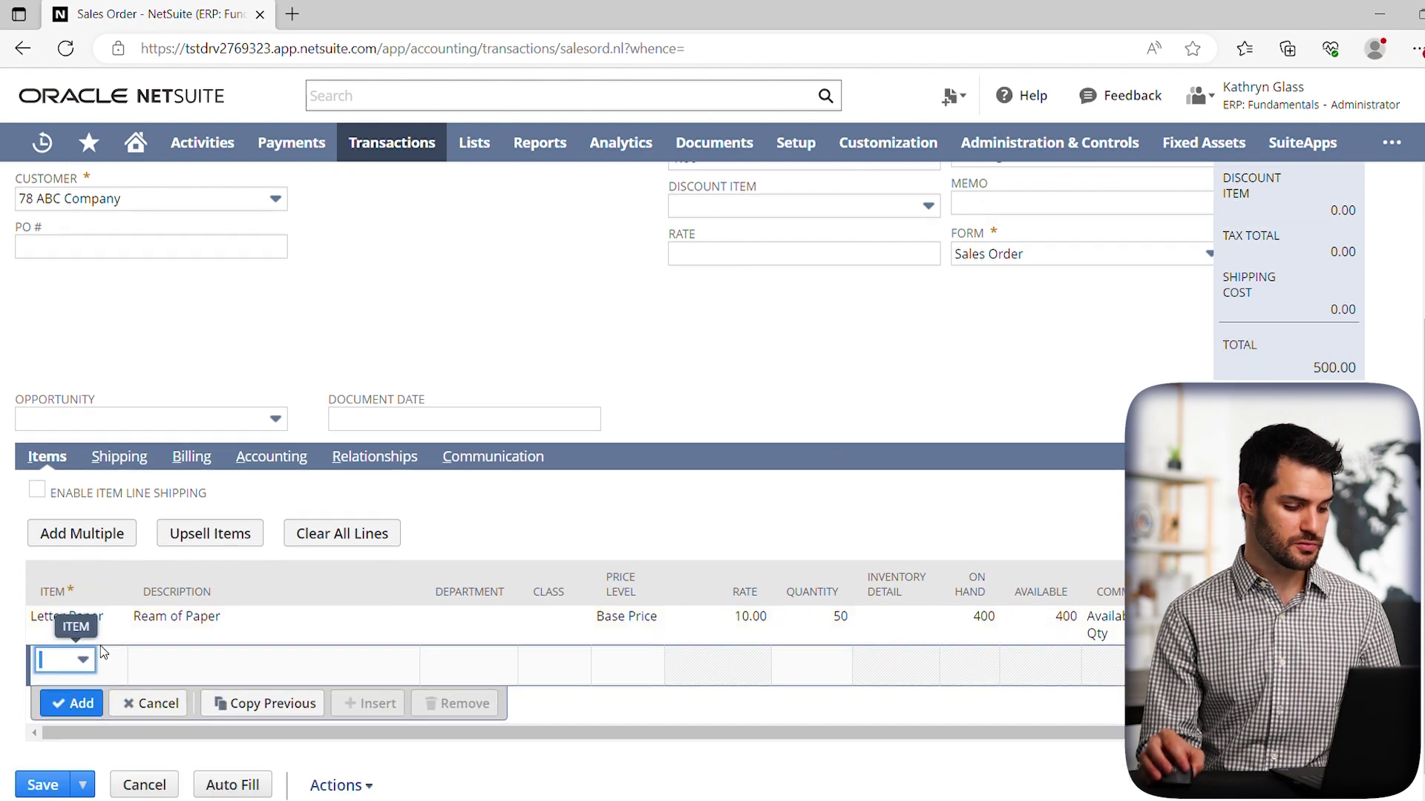
pyautogui.click(46, 768)
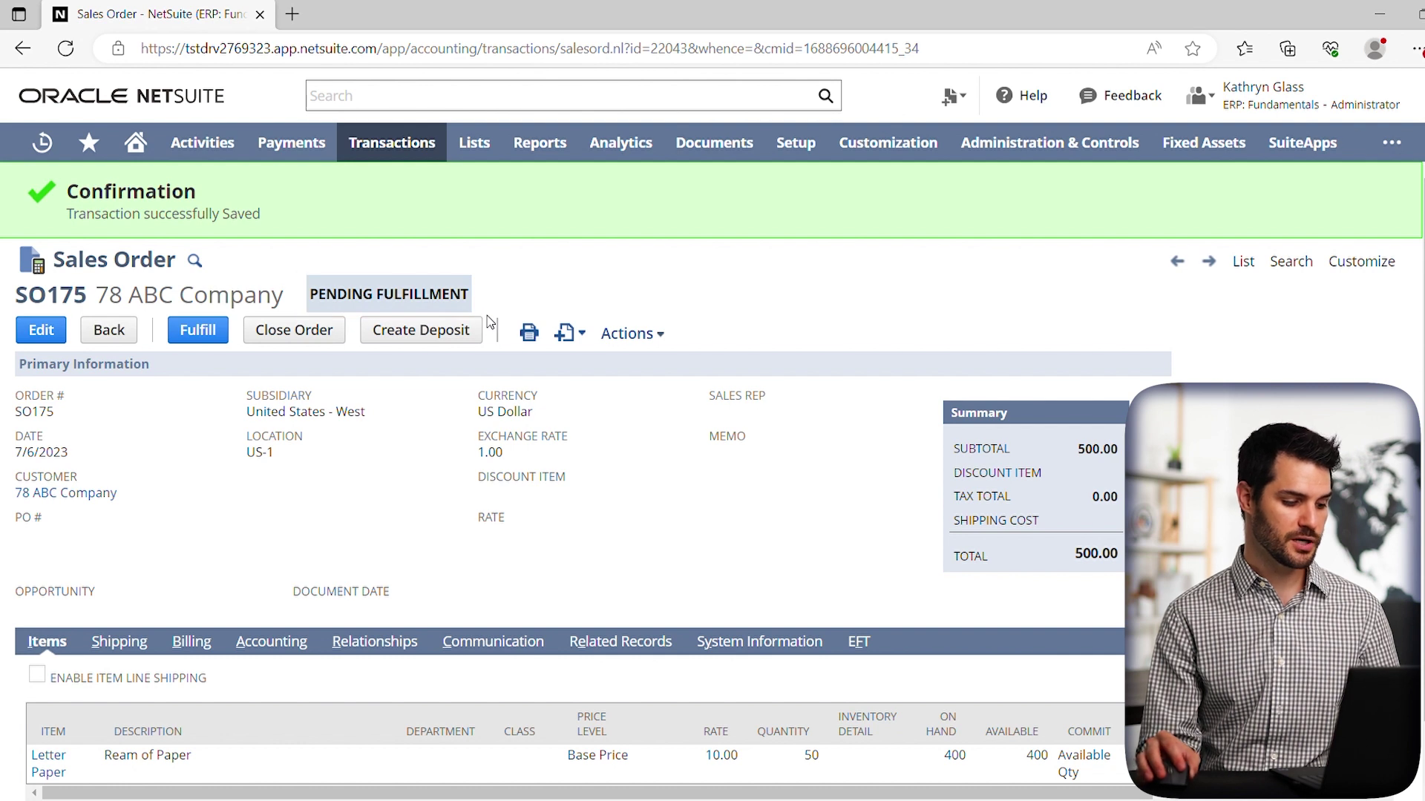
# Fulfill sales order SO175 to create its item fulfillment.
pyautogui.click(206, 336)
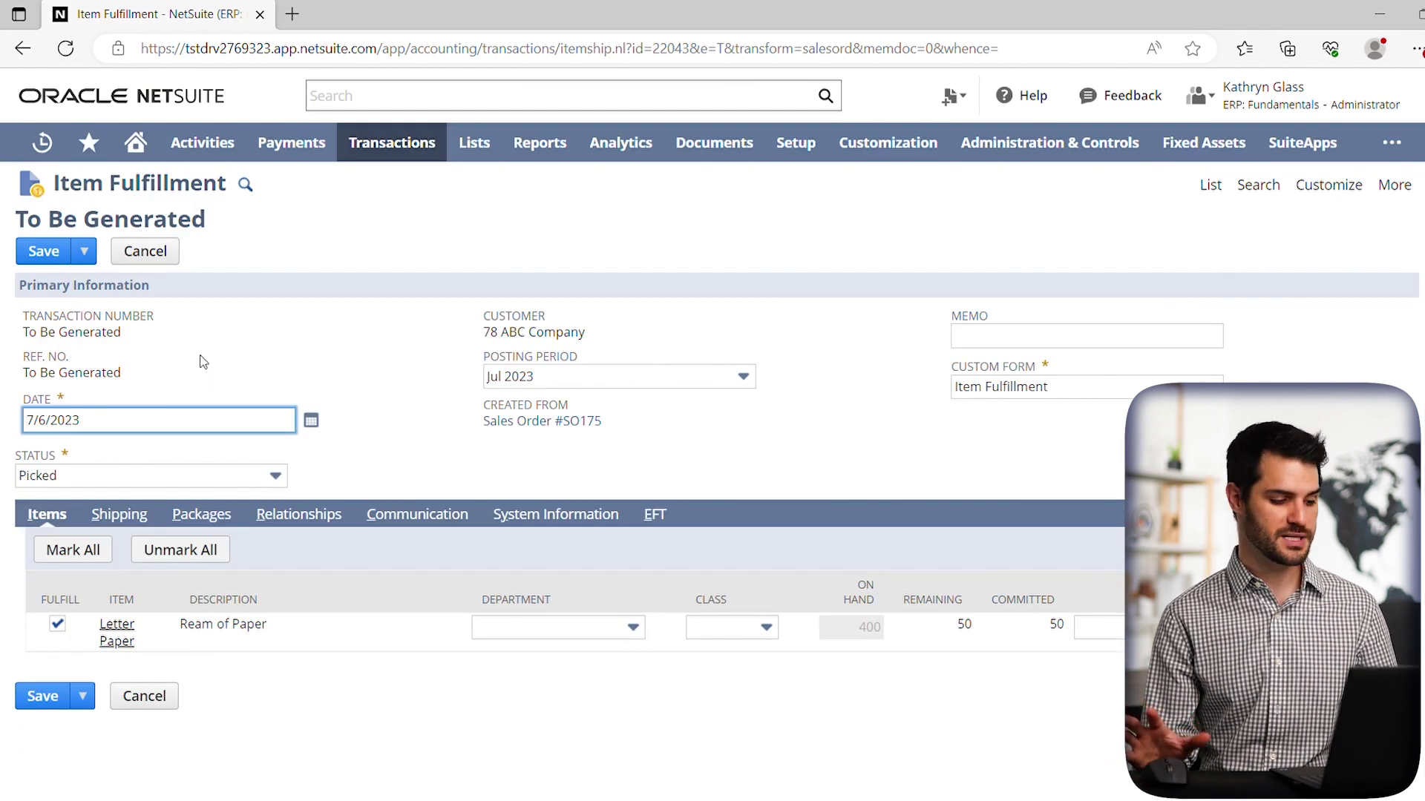
pyautogui.click(233, 453)
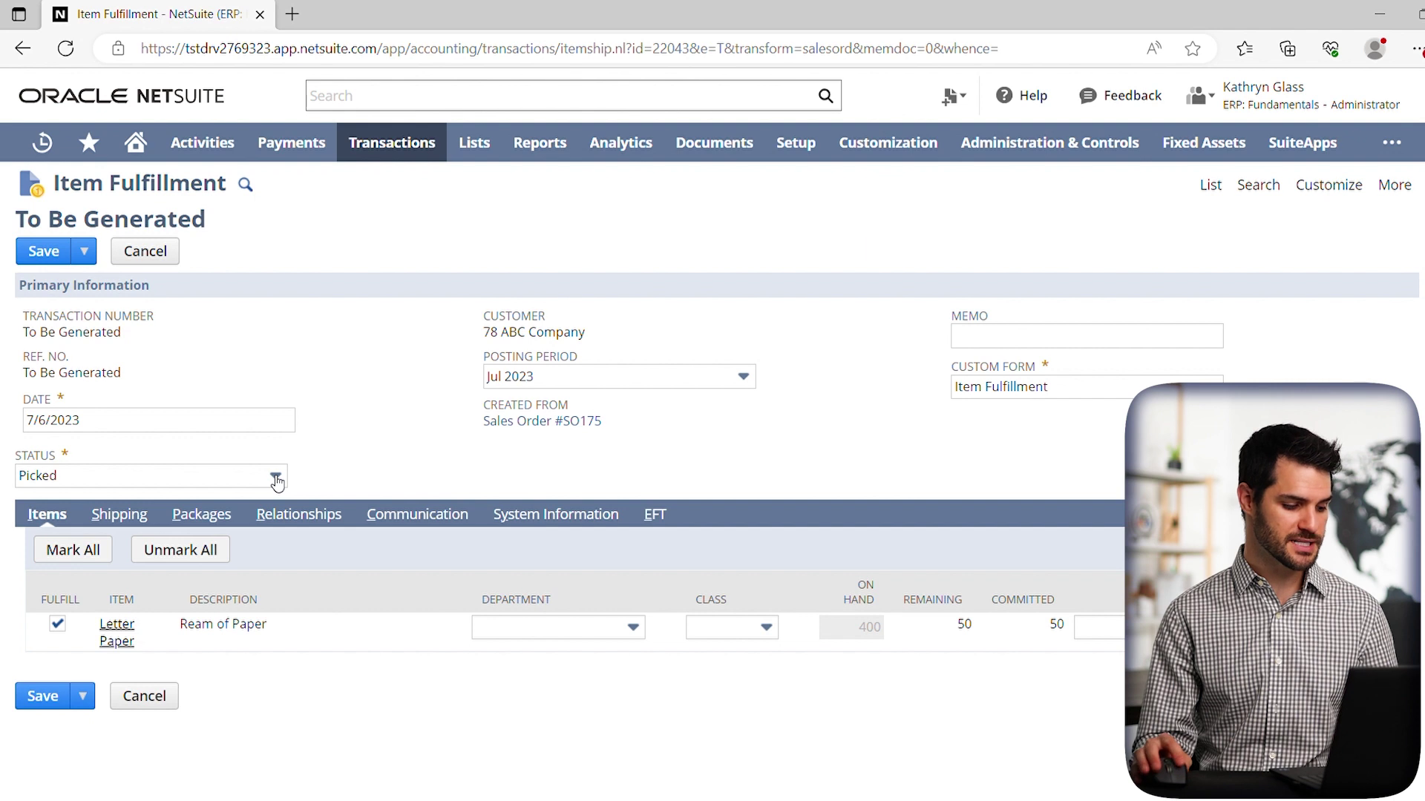
# Set the item fulfillment status to Shipped and save it.
pyautogui.click(276, 478)
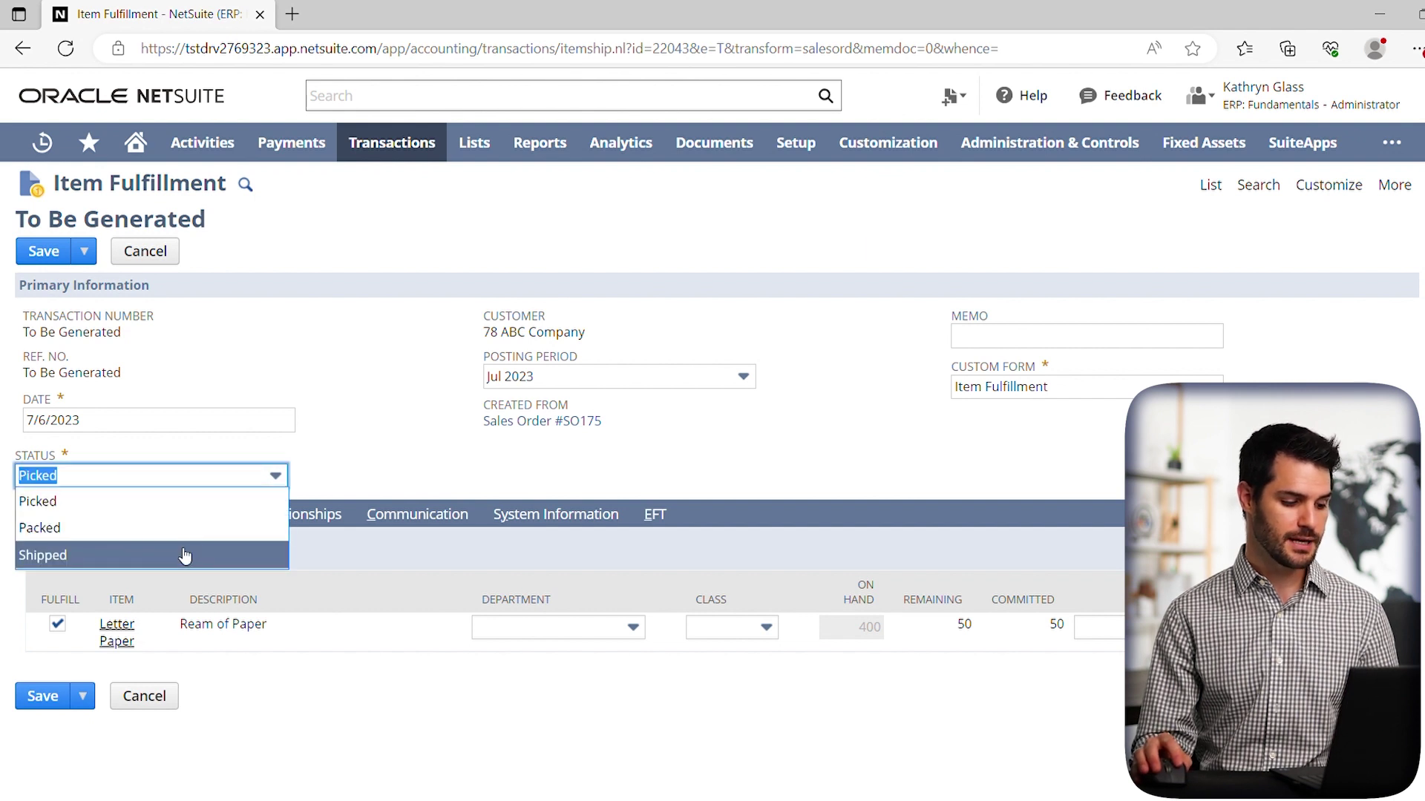
pyautogui.click(185, 556)
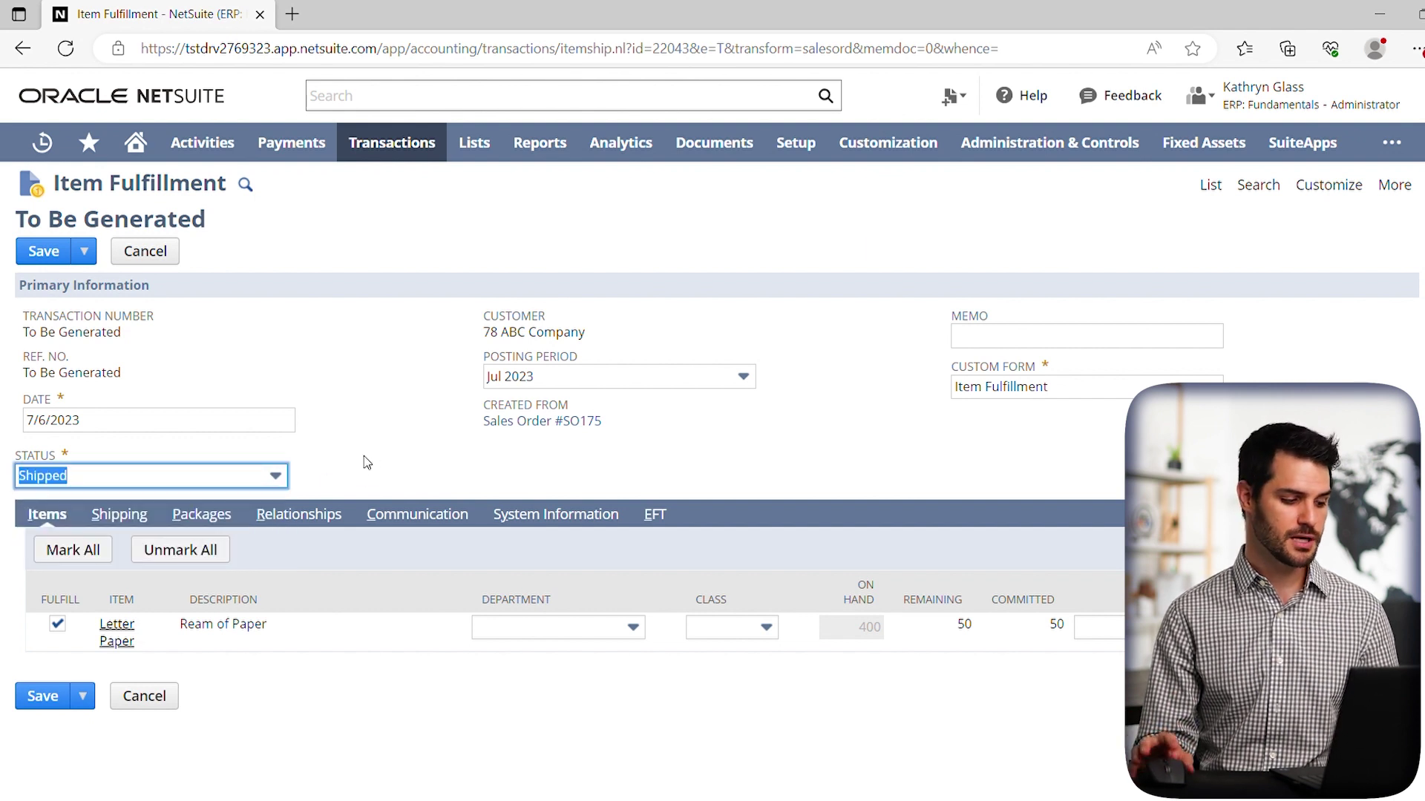
pyautogui.click(388, 438)
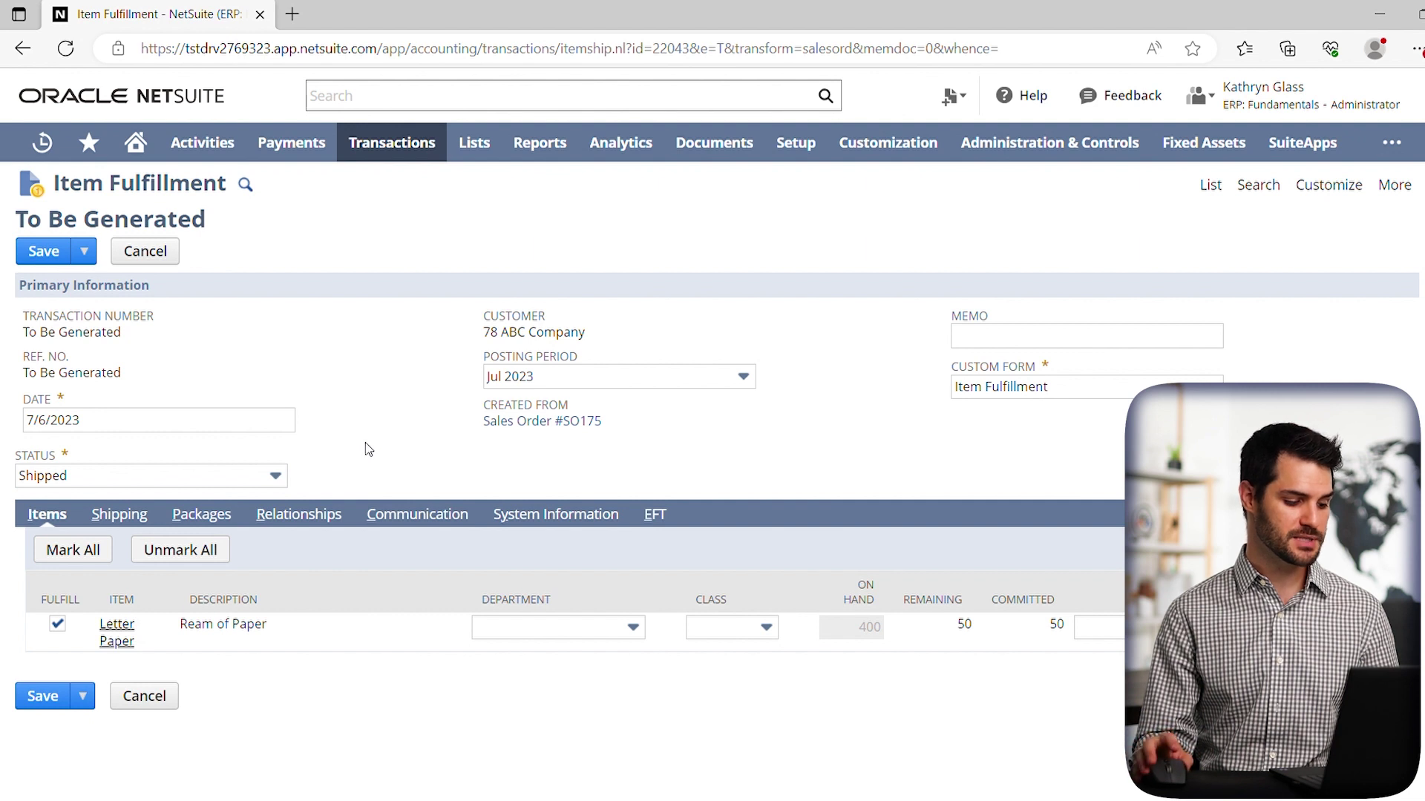
pyautogui.click(54, 703)
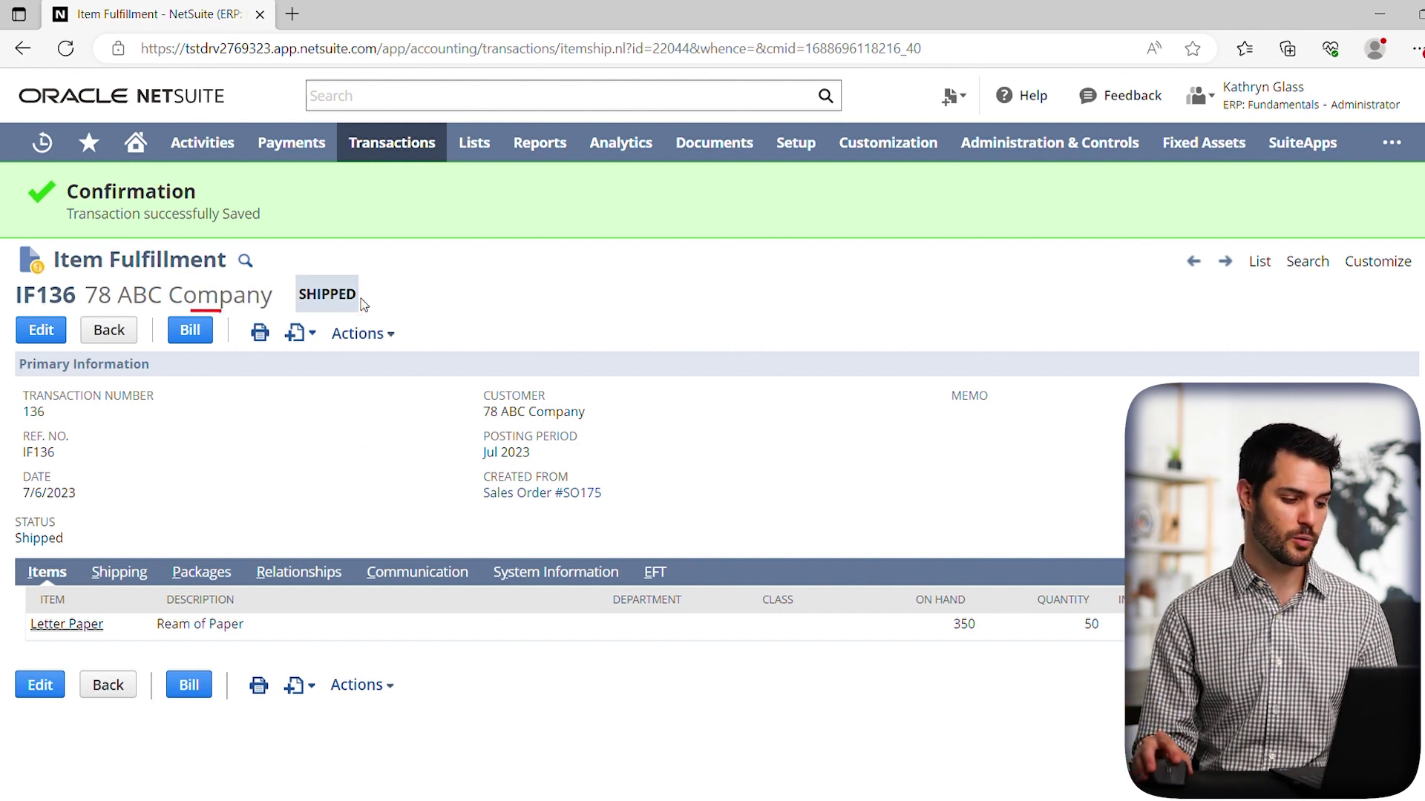
# Bill the saved fulfillment IF136 to generate an invoice.
pyautogui.click(198, 334)
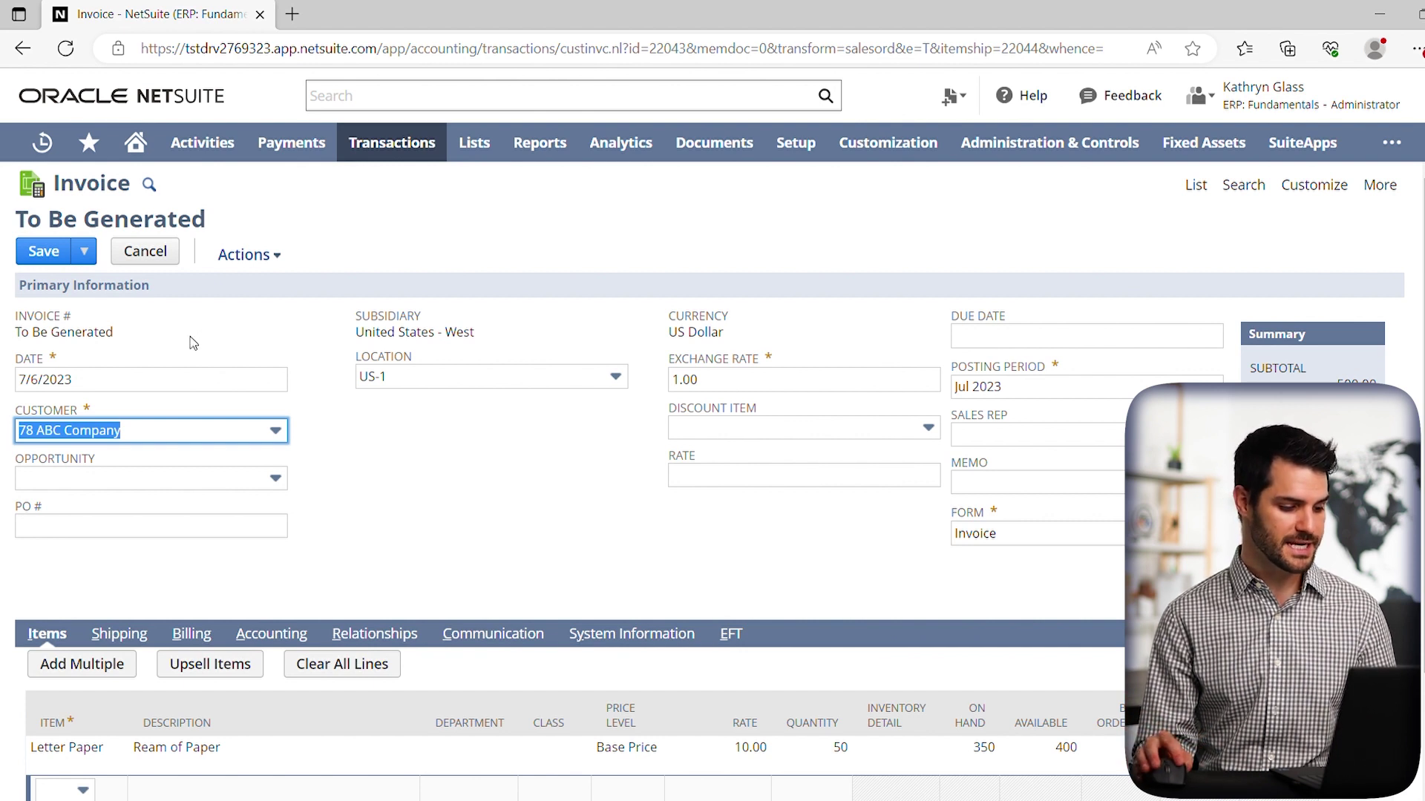
# Save invoice INV232 for 500.00 and accept a payment against it.
pyautogui.click(332, 453)
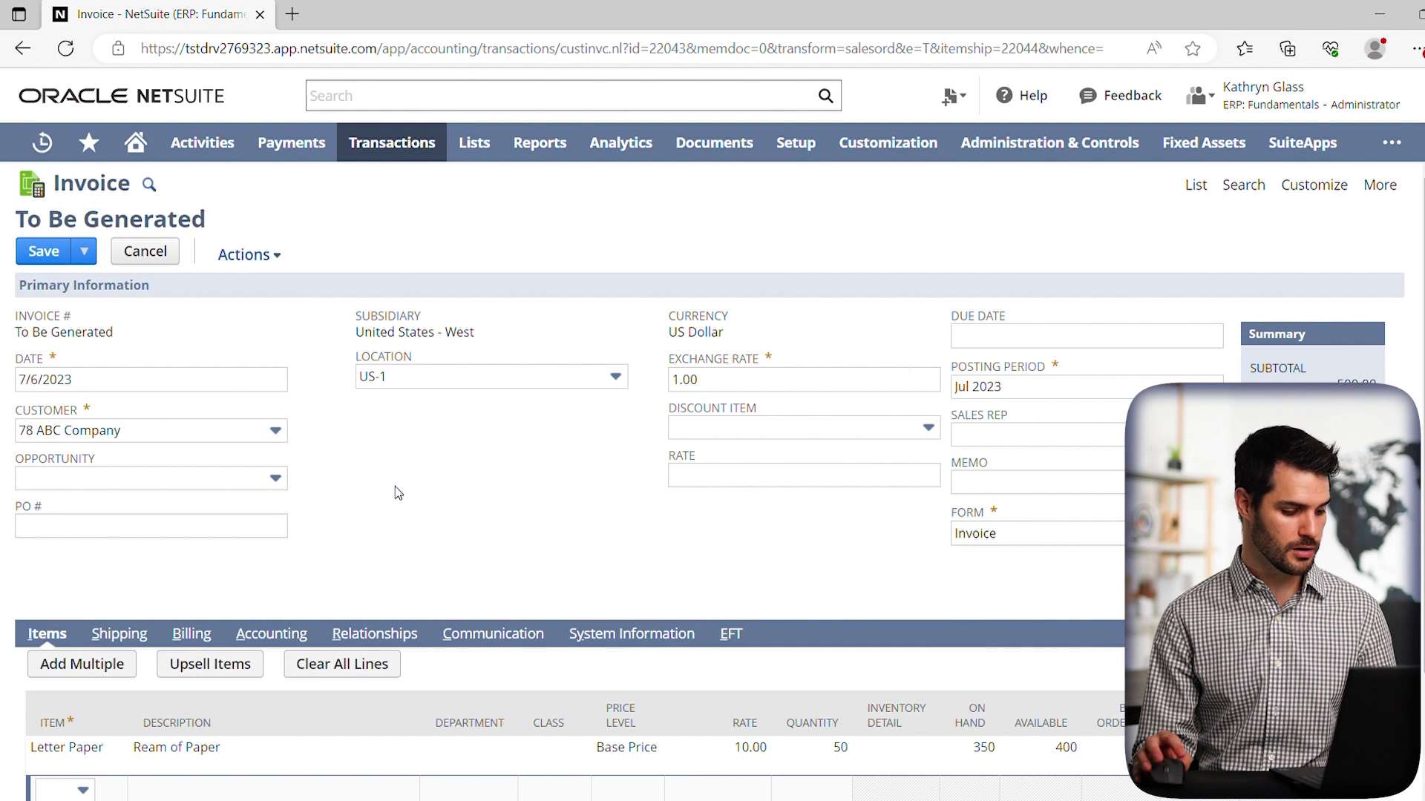
pyautogui.scroll(-2, 398, 493)
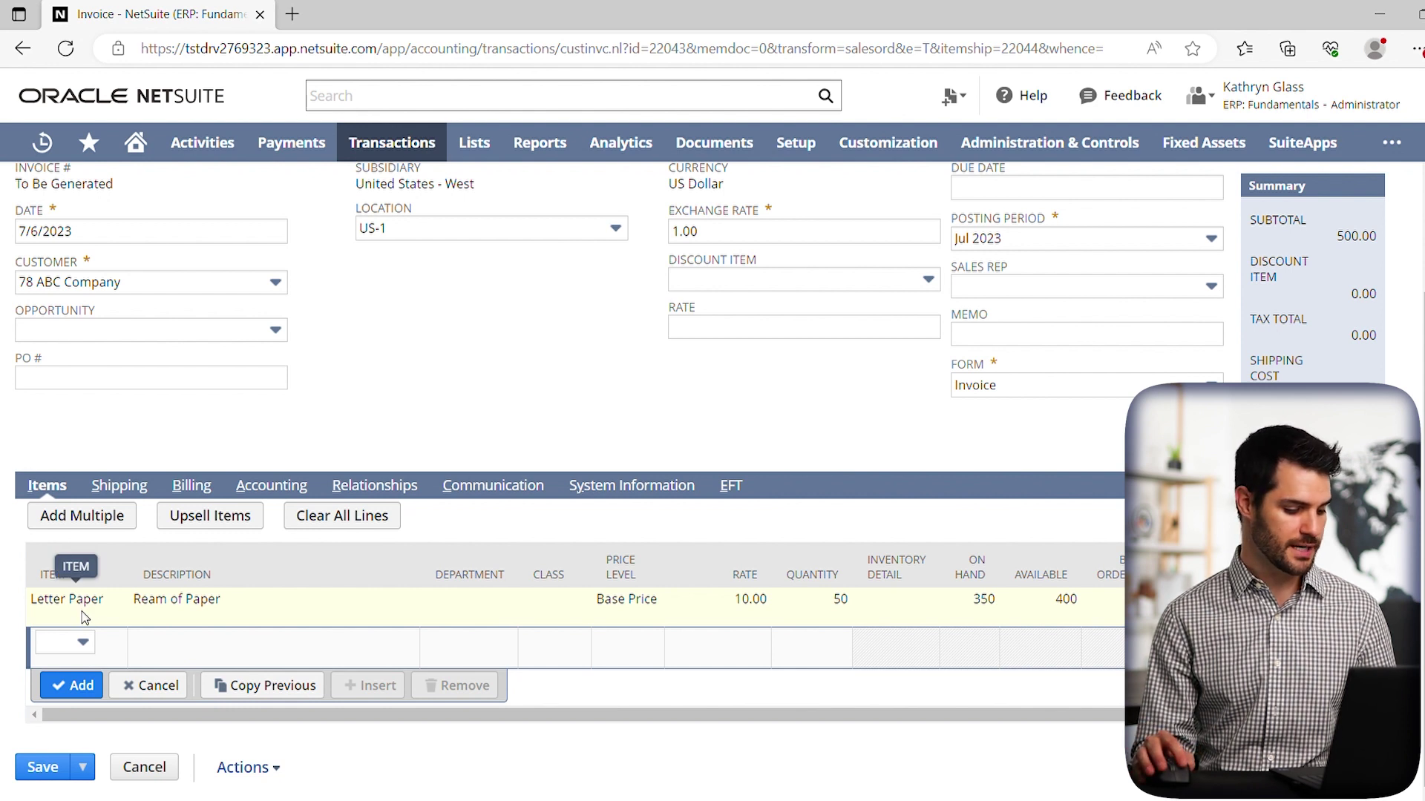
pyautogui.click(46, 768)
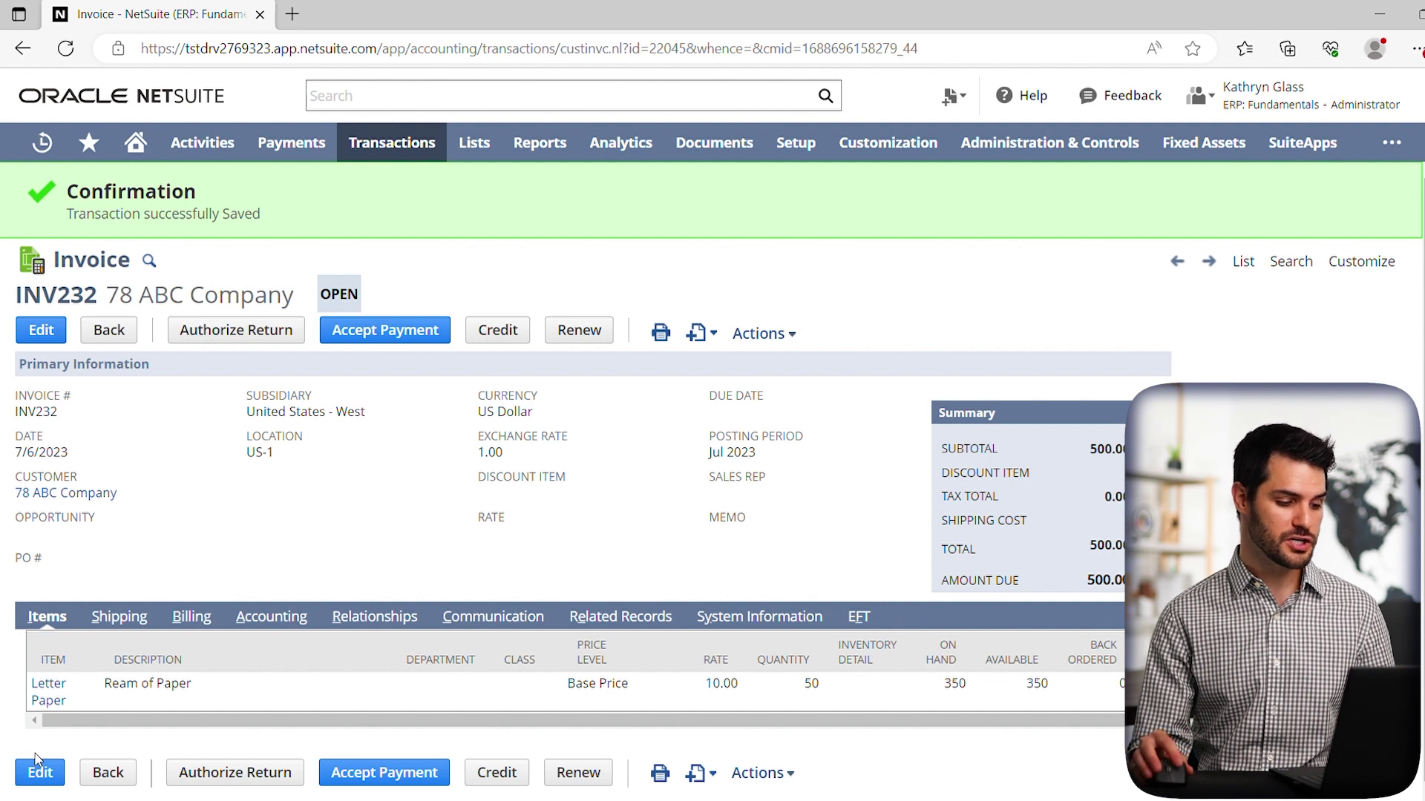
pyautogui.click(414, 335)
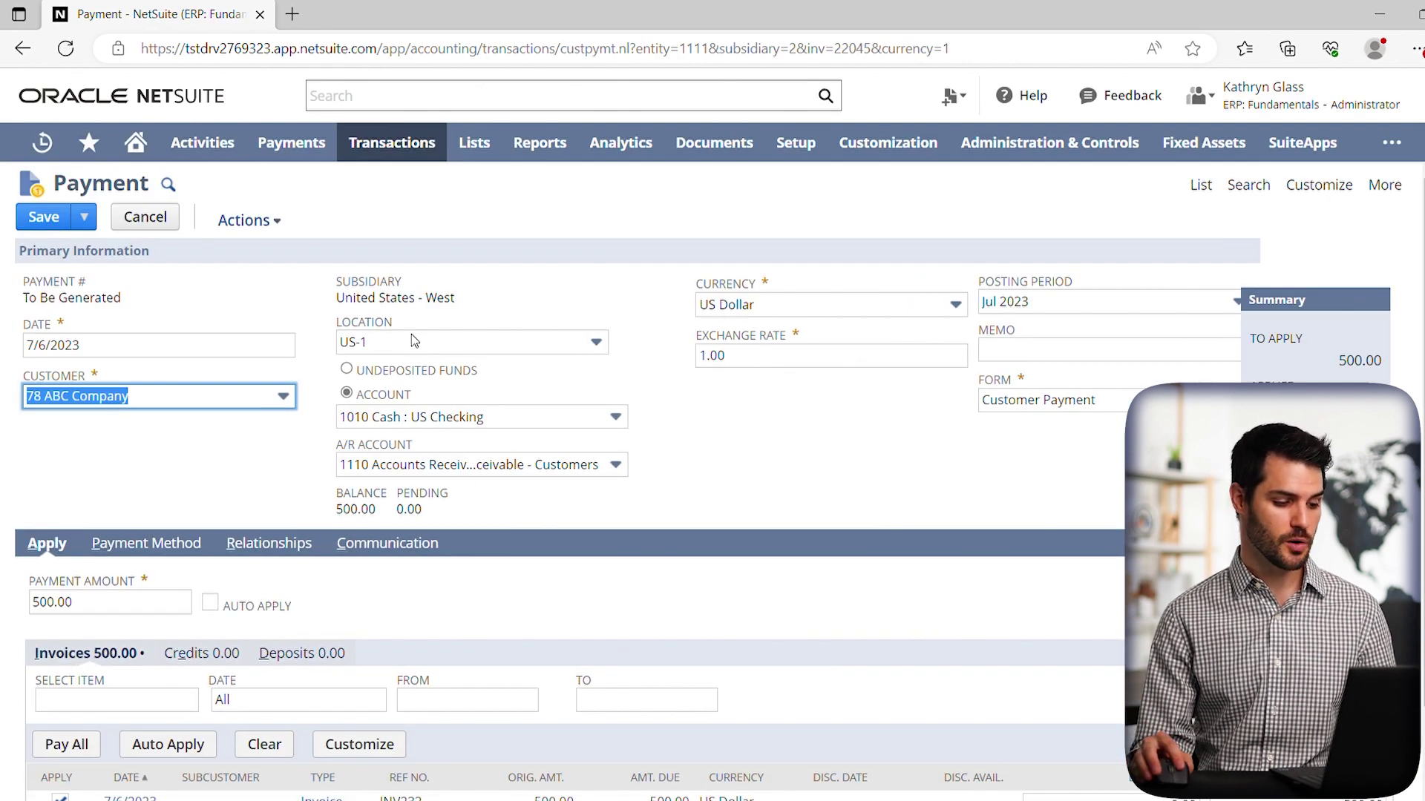
# Set the payment method to Check and enter the check number.
pyautogui.click(234, 459)
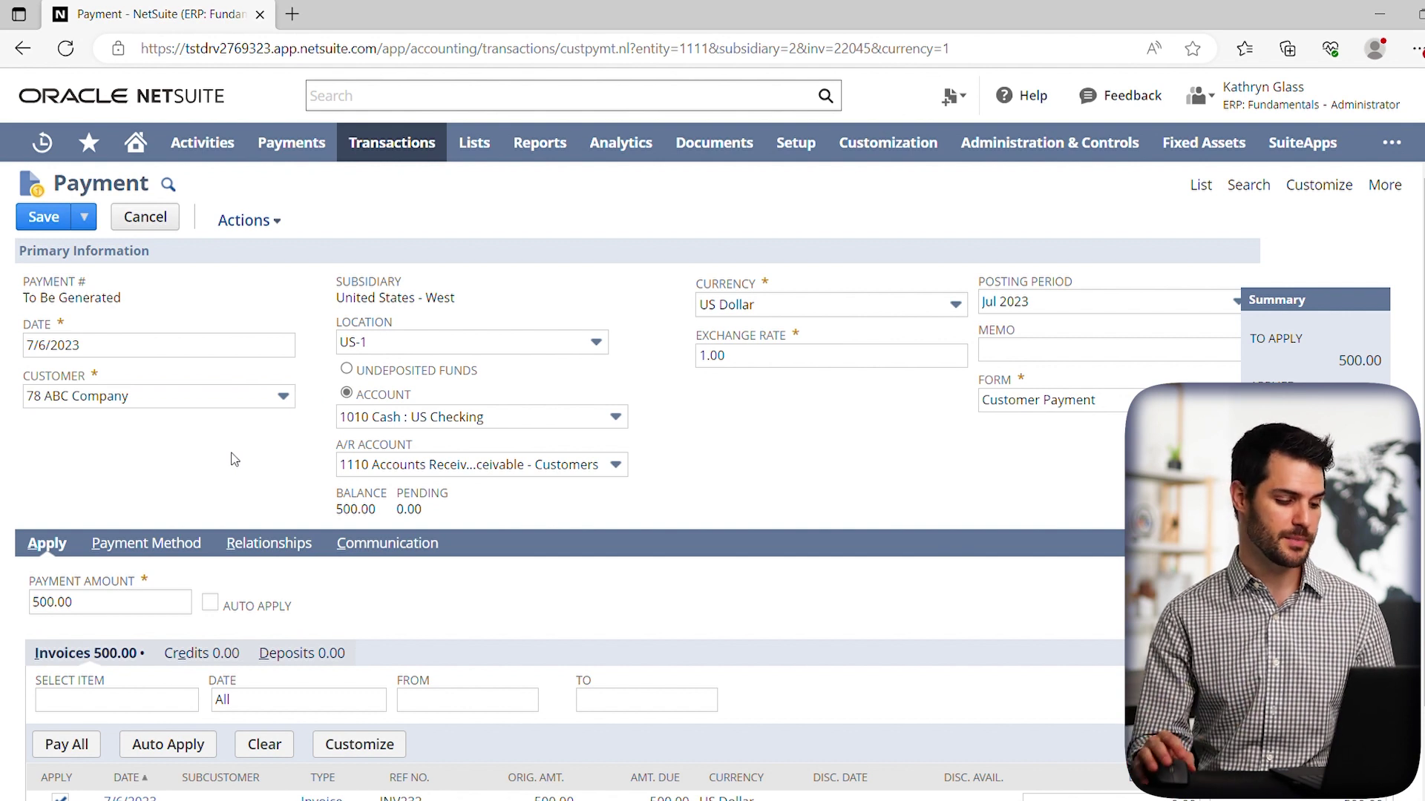
pyautogui.scroll(-2, 245, 464)
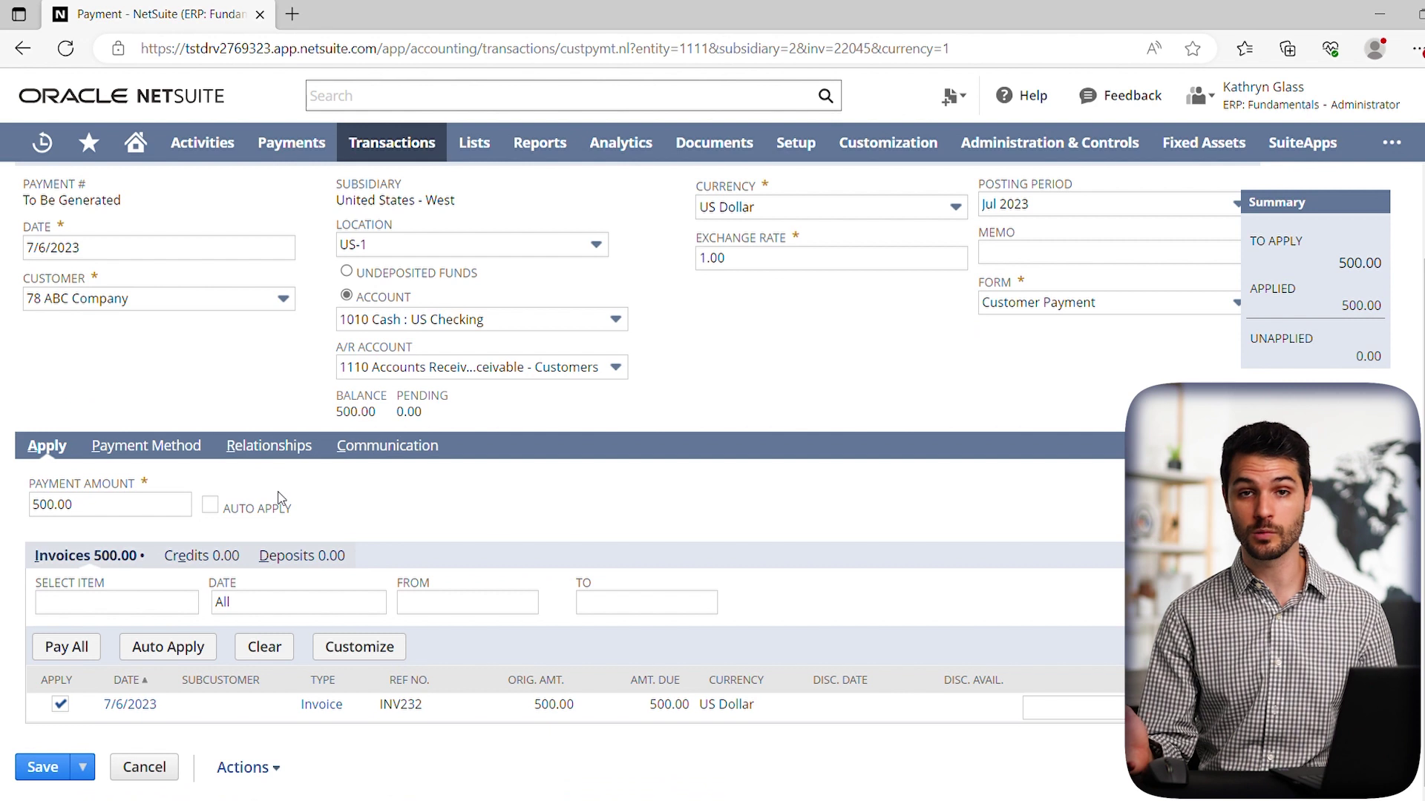
pyautogui.click(155, 450)
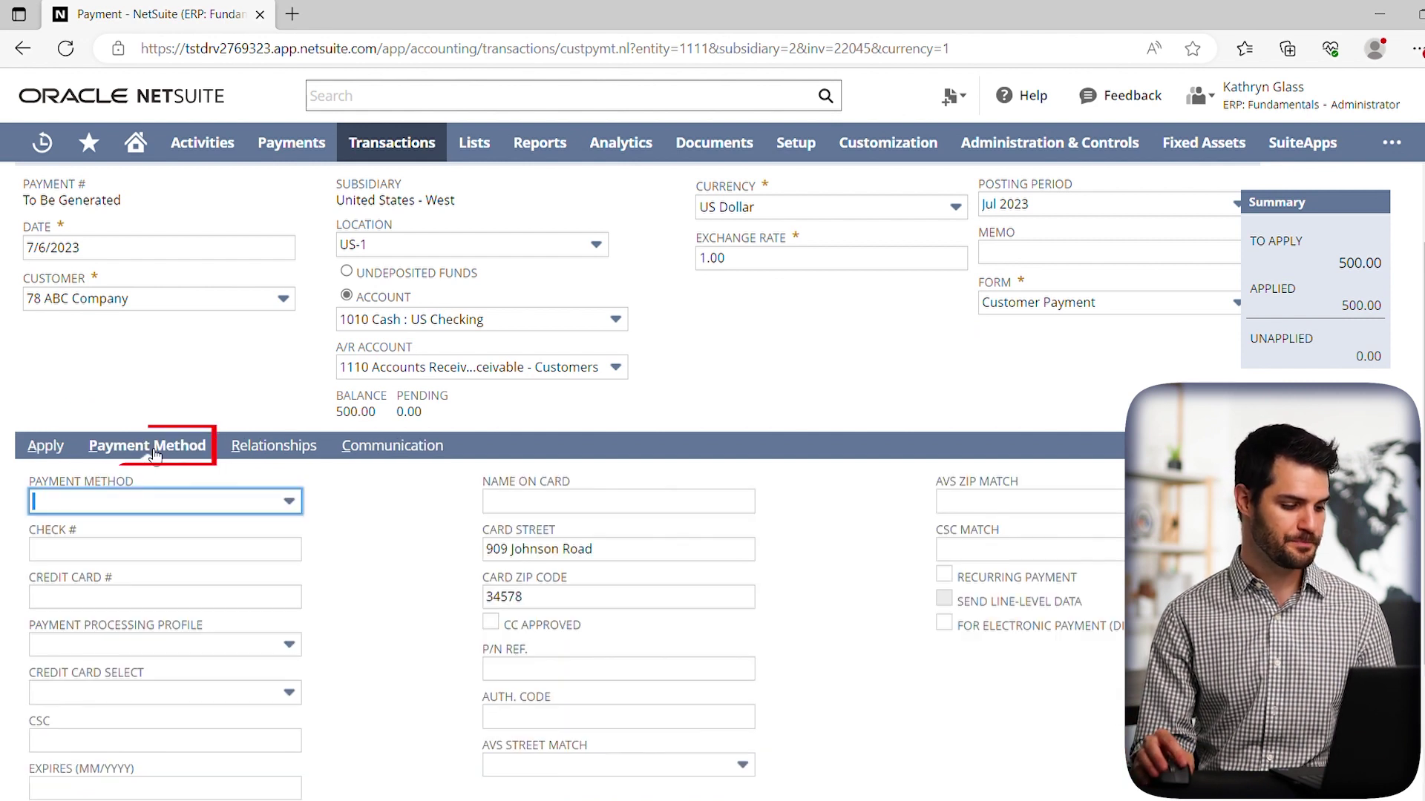
pyautogui.click(180, 510)
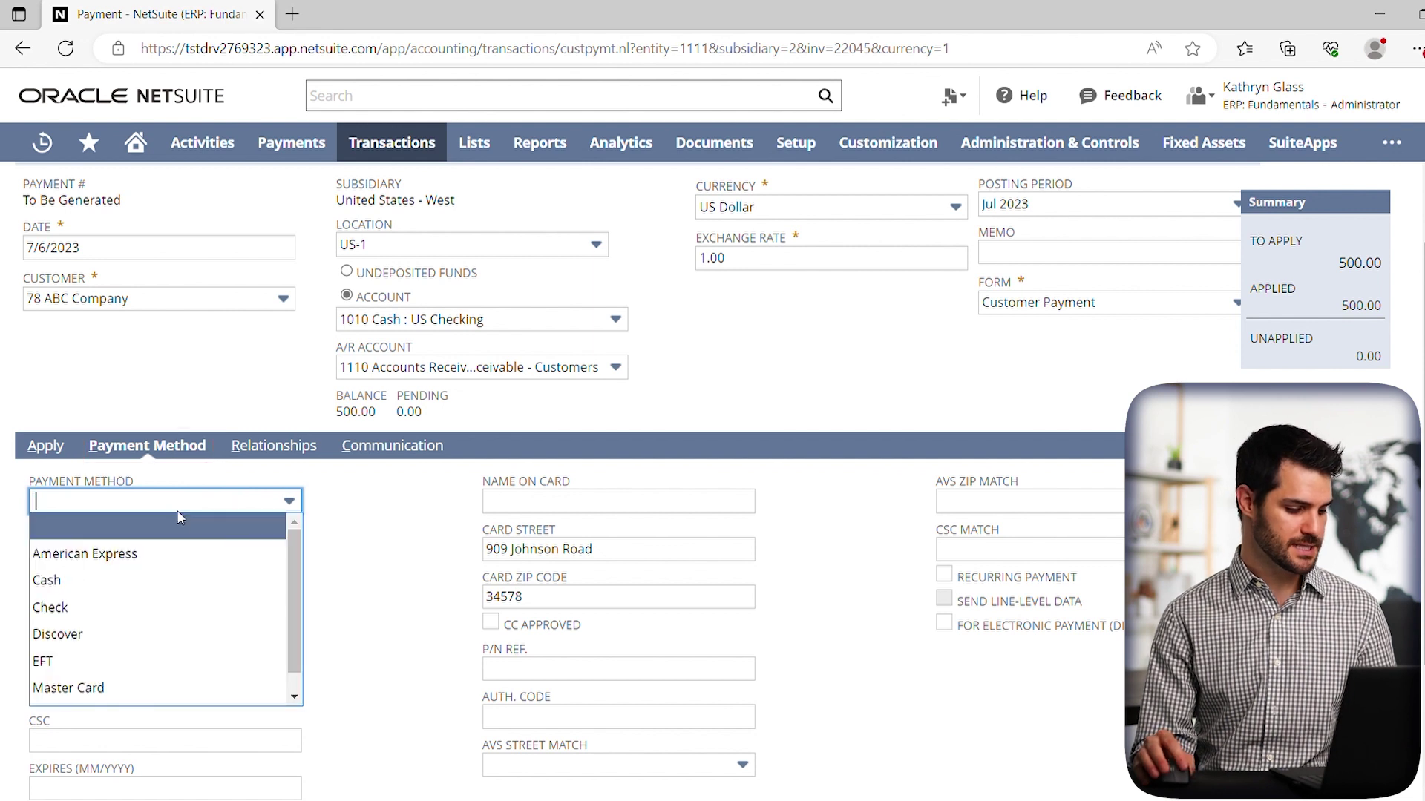
pyautogui.click(127, 607)
pyautogui.click(111, 554)
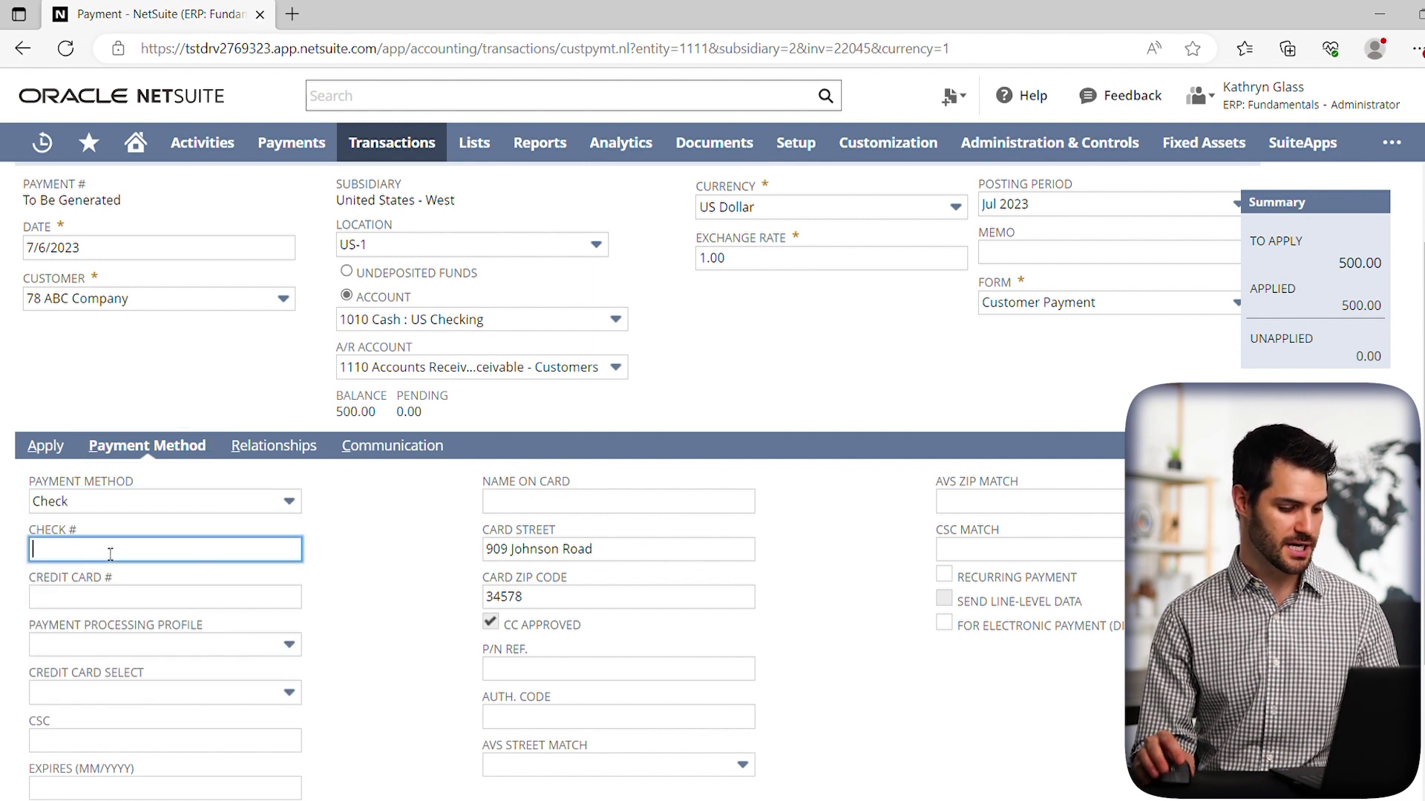
pyautogui.write('532642624727')
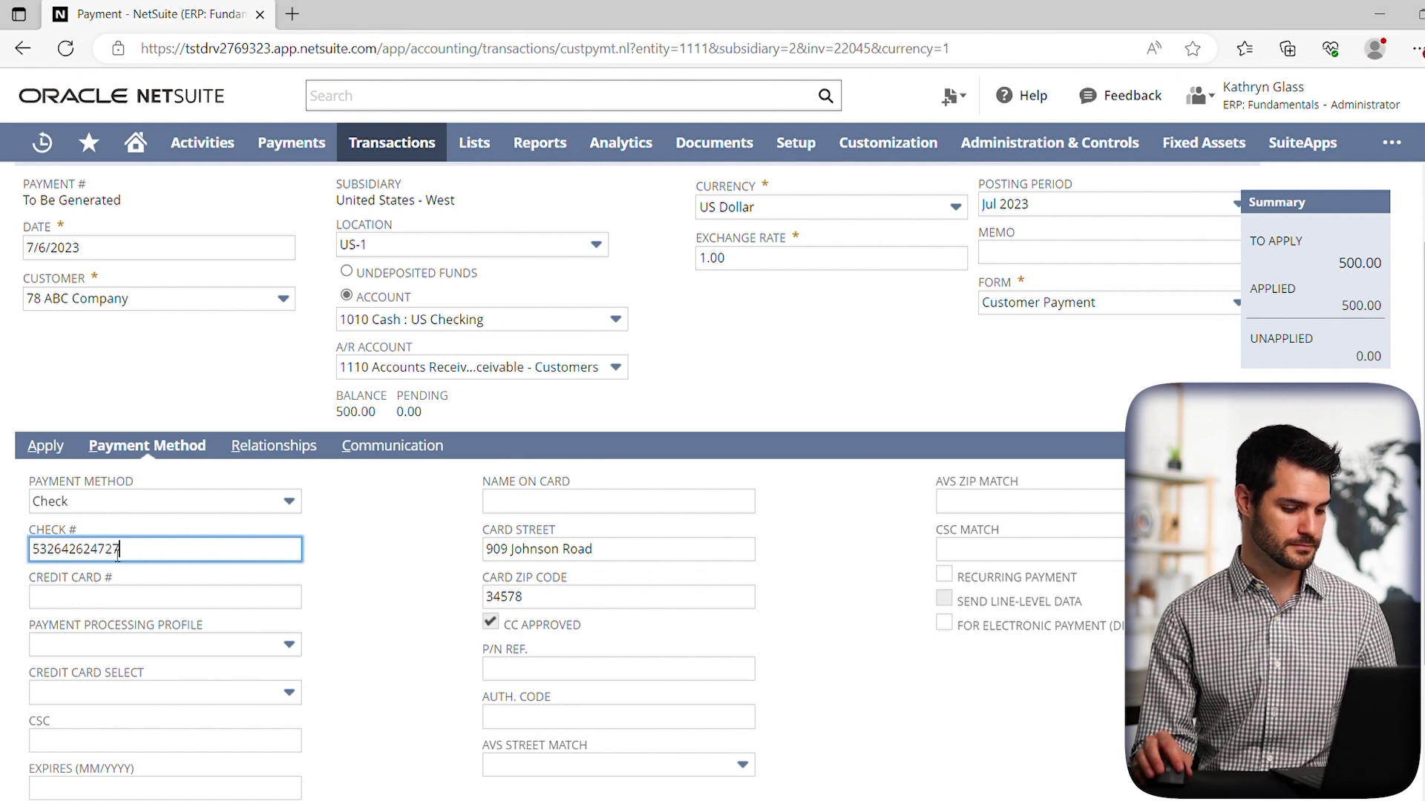
pyautogui.write('2')
pyautogui.click(364, 566)
pyautogui.scroll(-3, 381, 558)
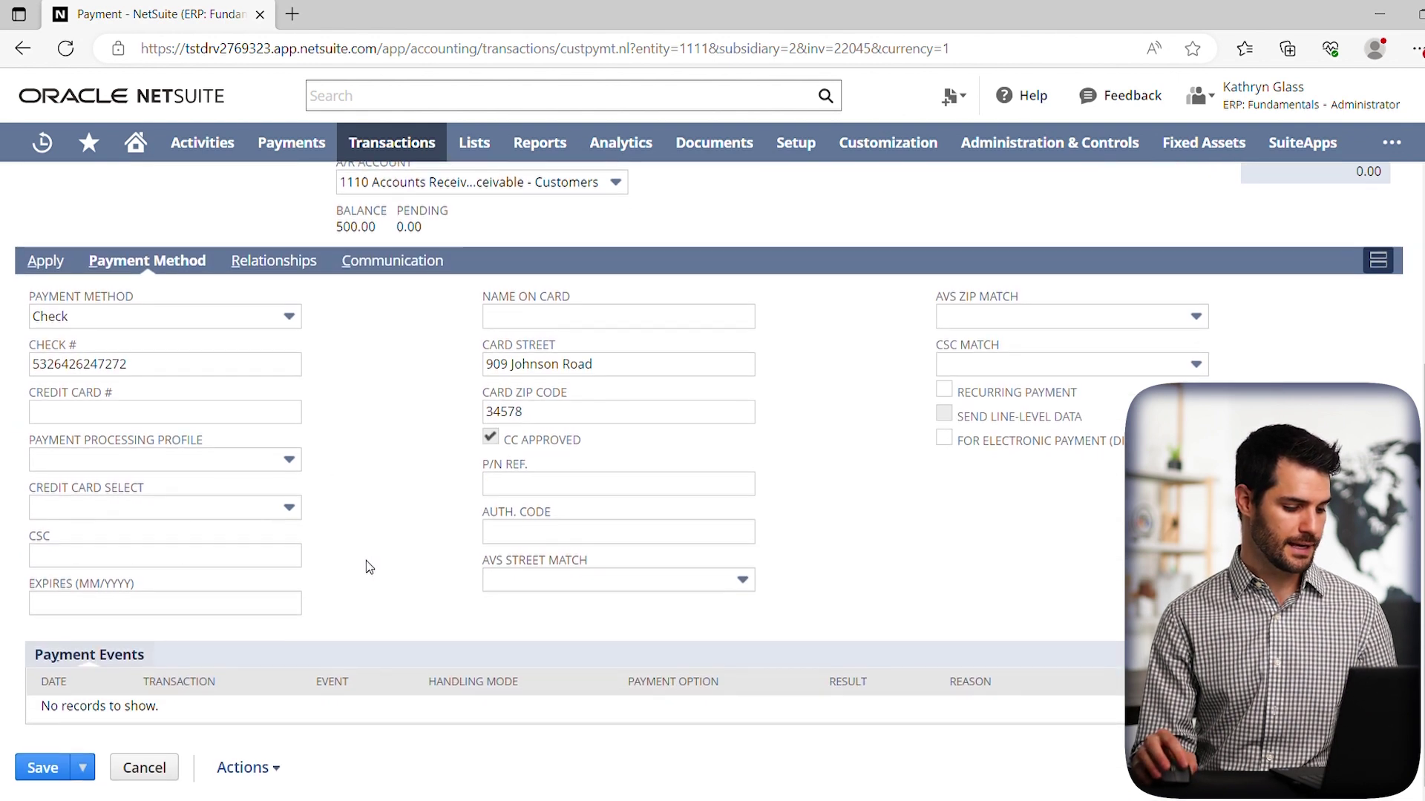
# Save the 500.00 check payment applied to INV232.
pyautogui.click(46, 768)
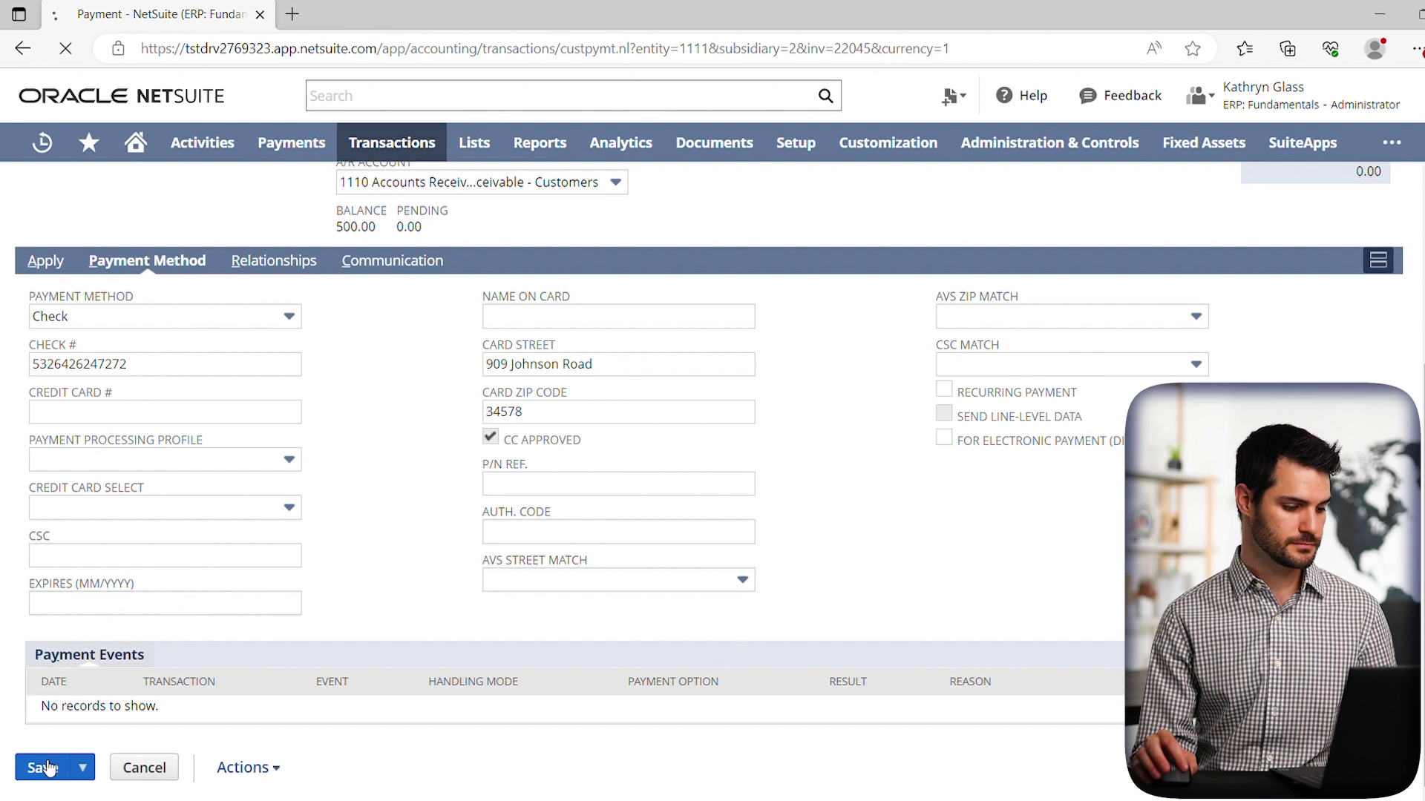